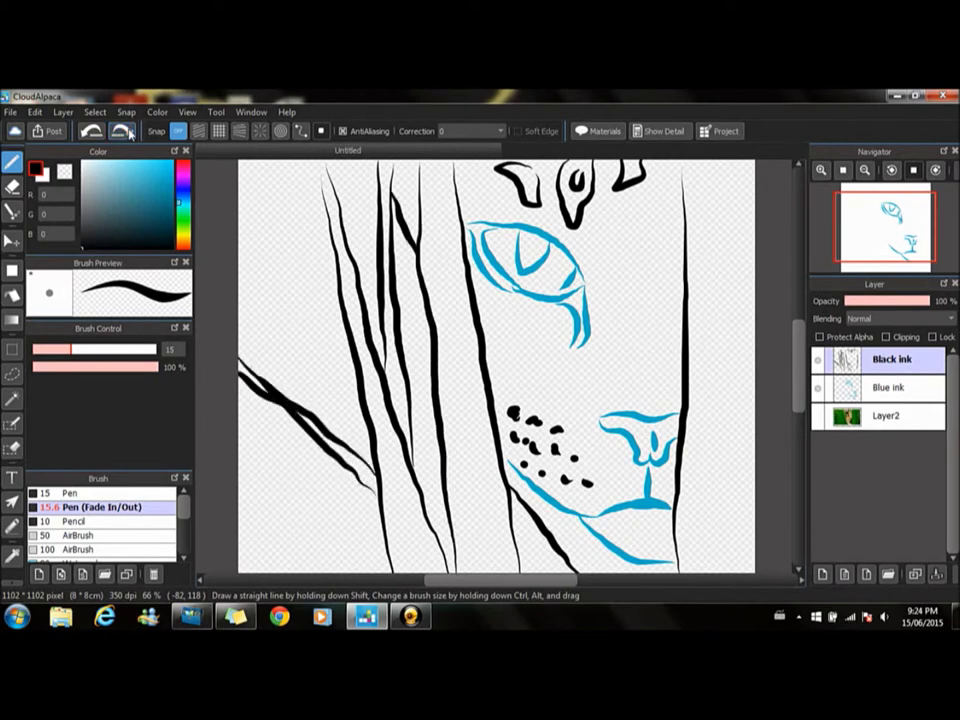
Step: Ink the remaining crossing grass blades and stems beside the cat's face in black on the Black ink layer
drag(264, 172, 270, 385)
drag(318, 185, 265, 375)
drag(262, 220, 335, 295)
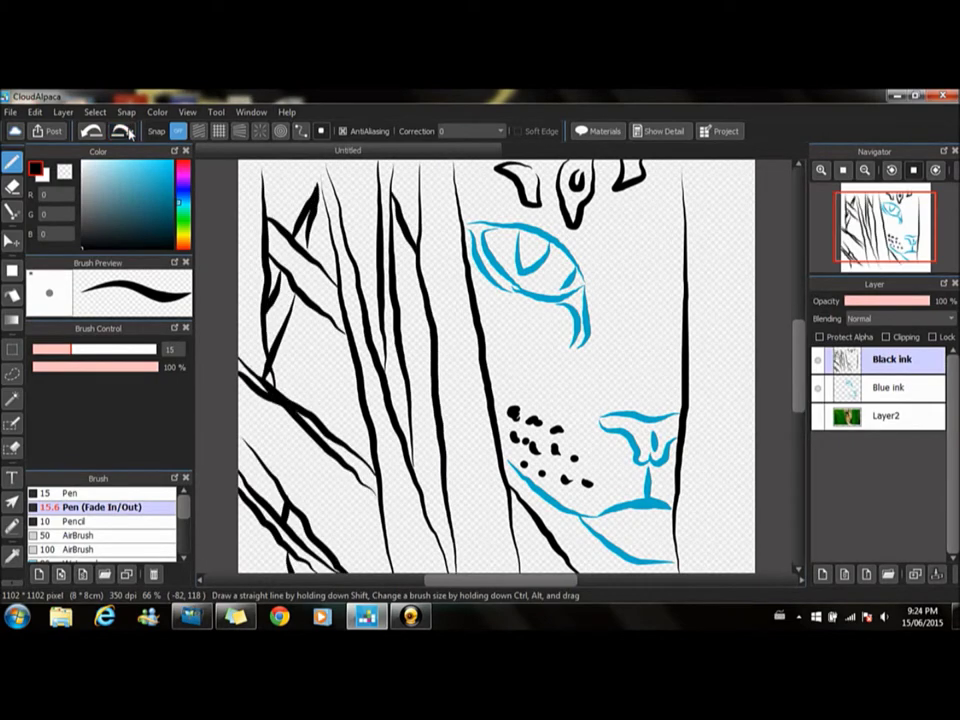
click(421, 616)
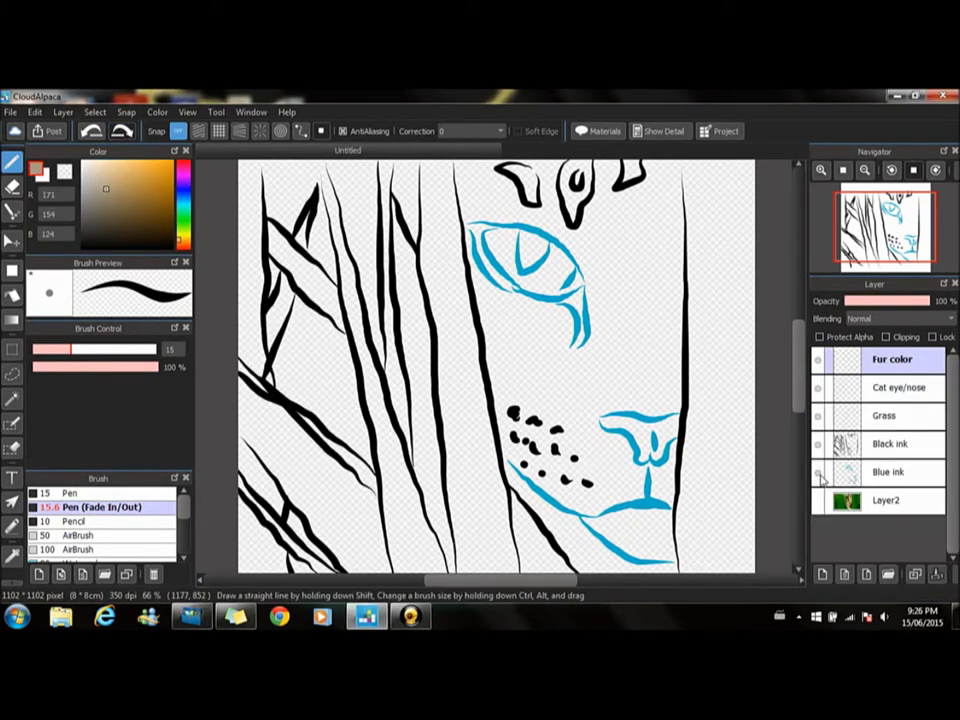
Step: Move the Fur color layer below Blue ink and paint the face's tan base coat with the Pen, checking the reference photo
click(70, 493)
drag(890, 359, 890, 478)
mouse_move(468, 168)
mouse_down()
mouse_move(571, 487)
mouse_move(450, 300)
mouse_move(470, 170)
mouse_move(670, 175)
mouse_up()
click(818, 415)
click(818, 443)
click(818, 500)
click(818, 500)
click(818, 443)
click(818, 415)
Step: Clean the fur colour out of the eye and nose shapes with the Eraser at size 25, touching up edges with the Pen
click(12, 186)
drag(152, 349, 93, 350)
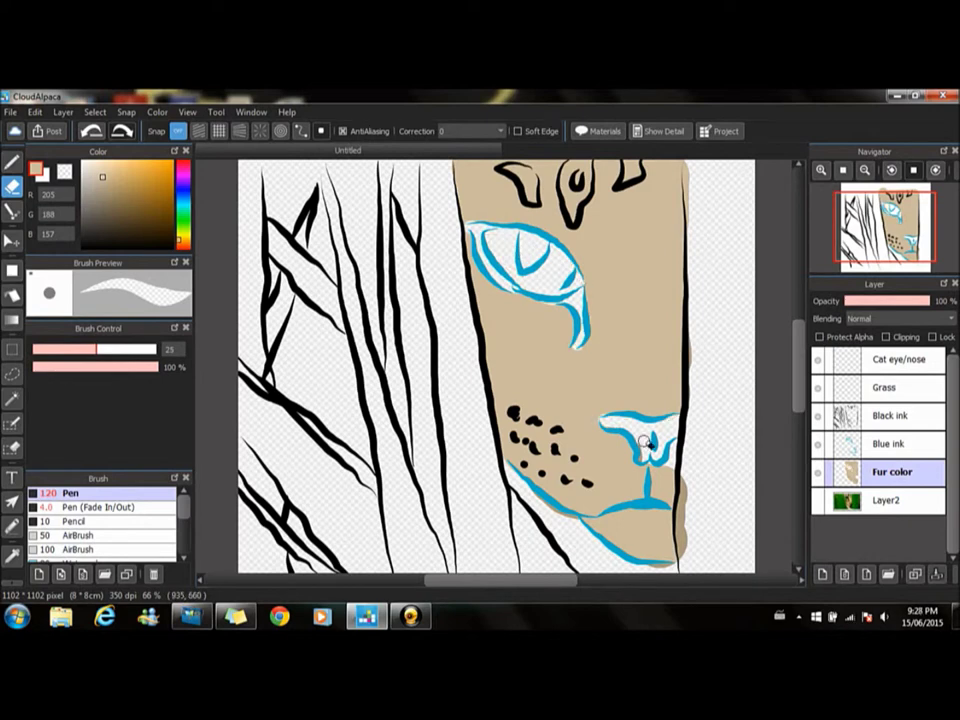
key(b)
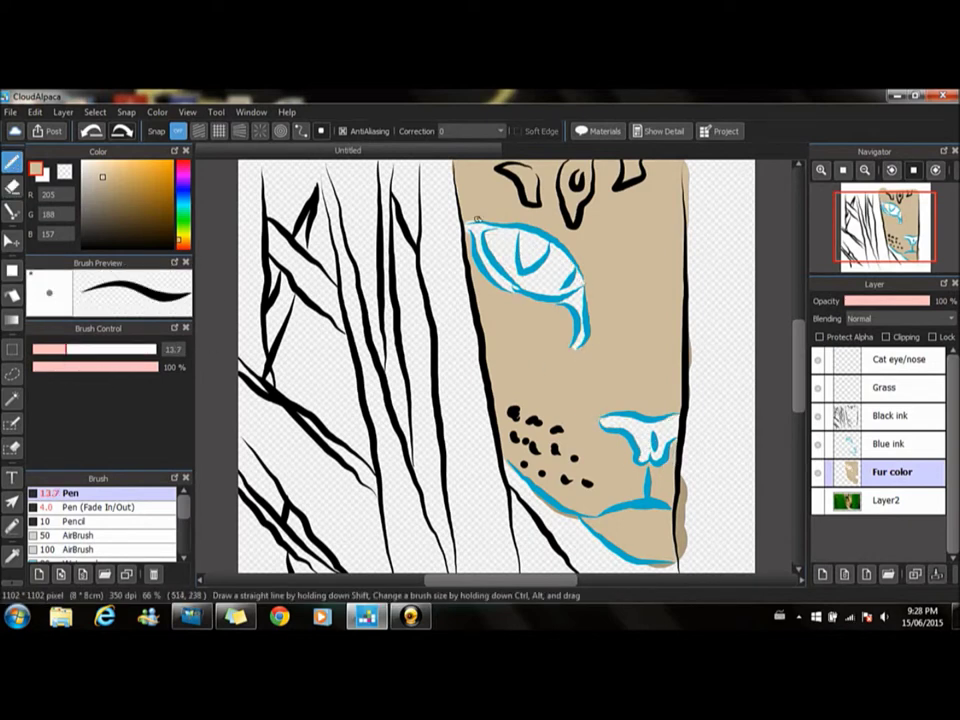
key(e)
key(b)
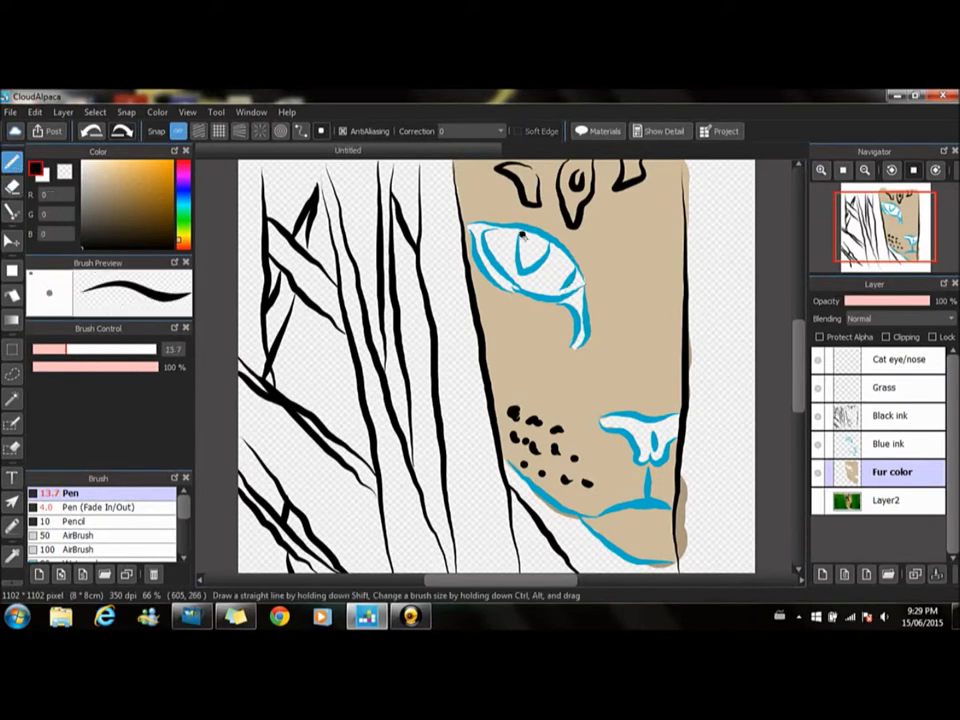
click(91, 131)
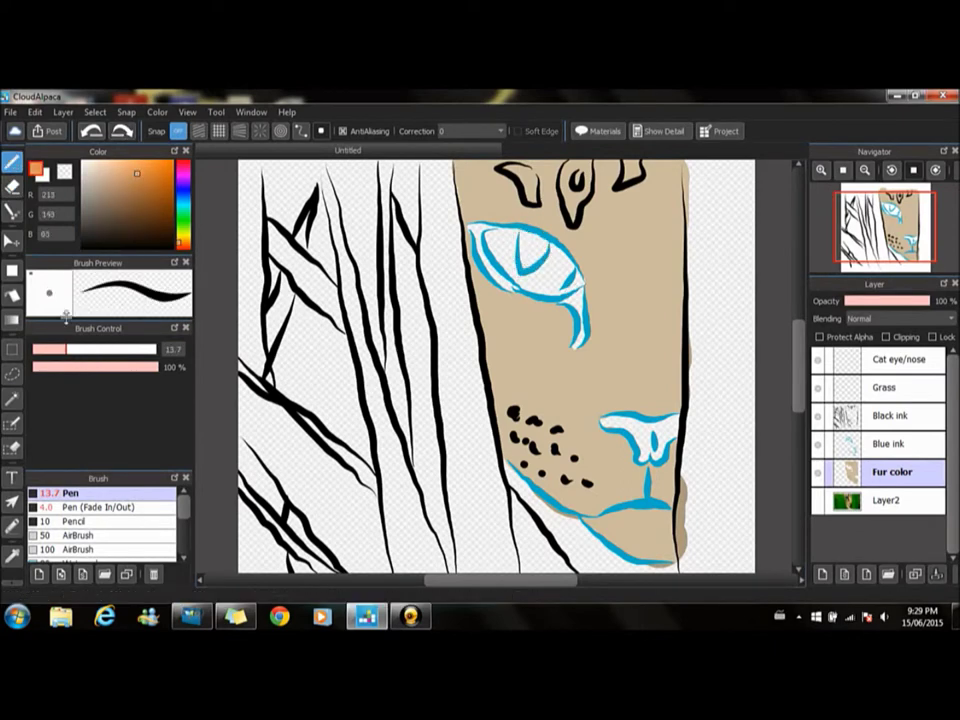
Step: Airbrush orange above the nose and pale grey-white fur around the eye and on the nose bridge at size 50, 53% opacity
click(70, 535)
drag(675, 398, 627, 397)
click(96, 179)
click(100, 367)
click(84, 166)
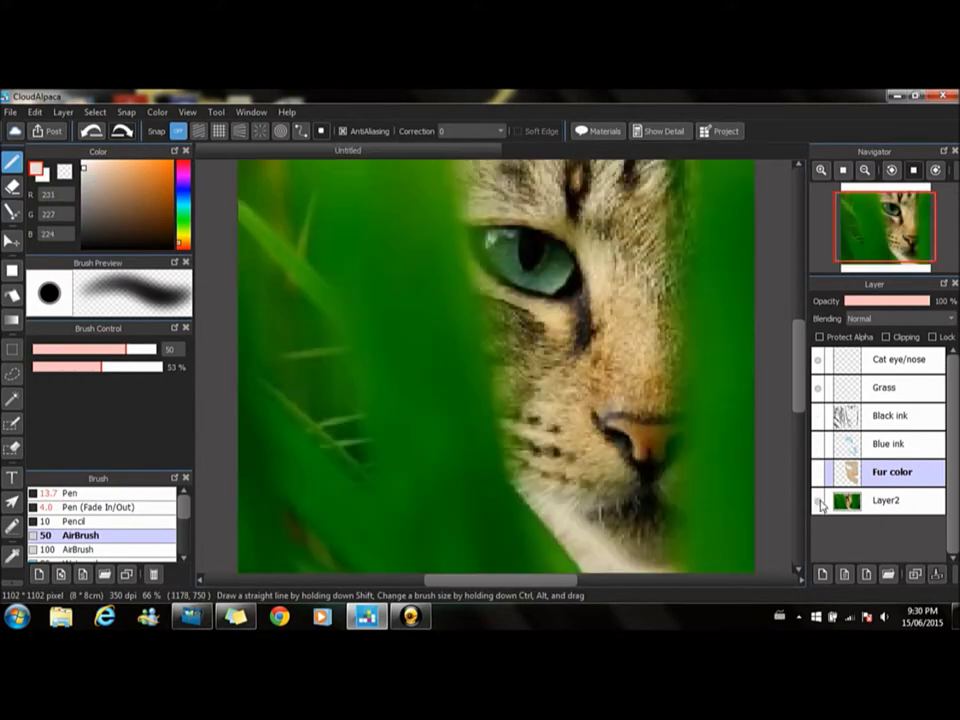
drag(480, 210, 548, 187)
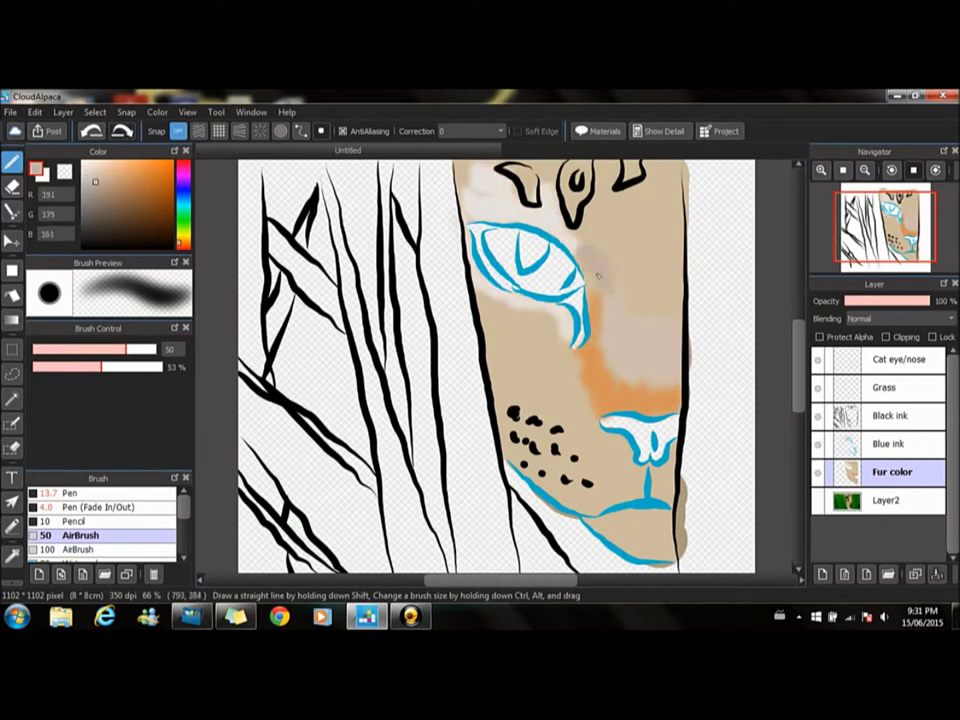
alt+click(643, 318)
Step: Shade the cheek and chin in dark brown (RGB 115, 96, 76) with the AirBrush at size 100 and 8% opacity
click(80, 549)
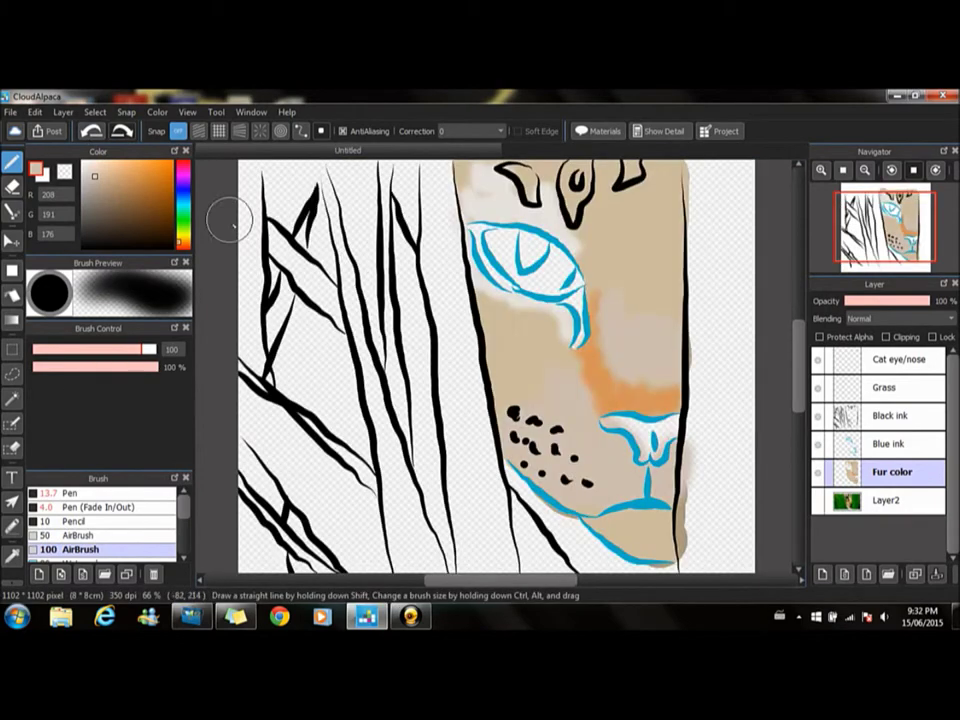
click(111, 208)
click(55, 367)
drag(480, 340, 545, 358)
click(818, 415)
click(818, 443)
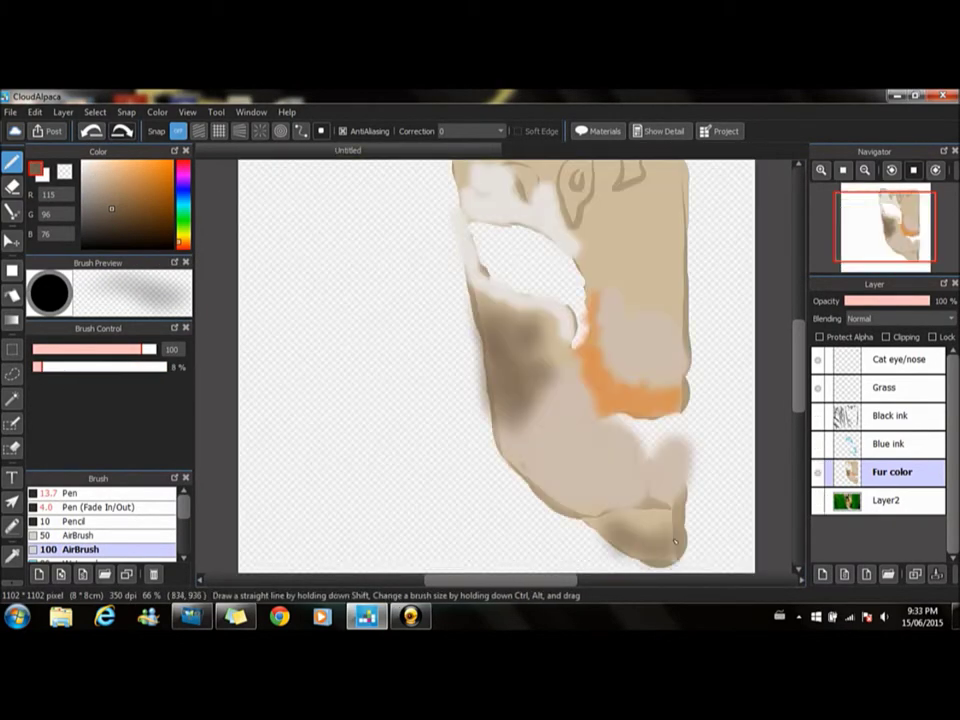
drag(675, 541, 620, 540)
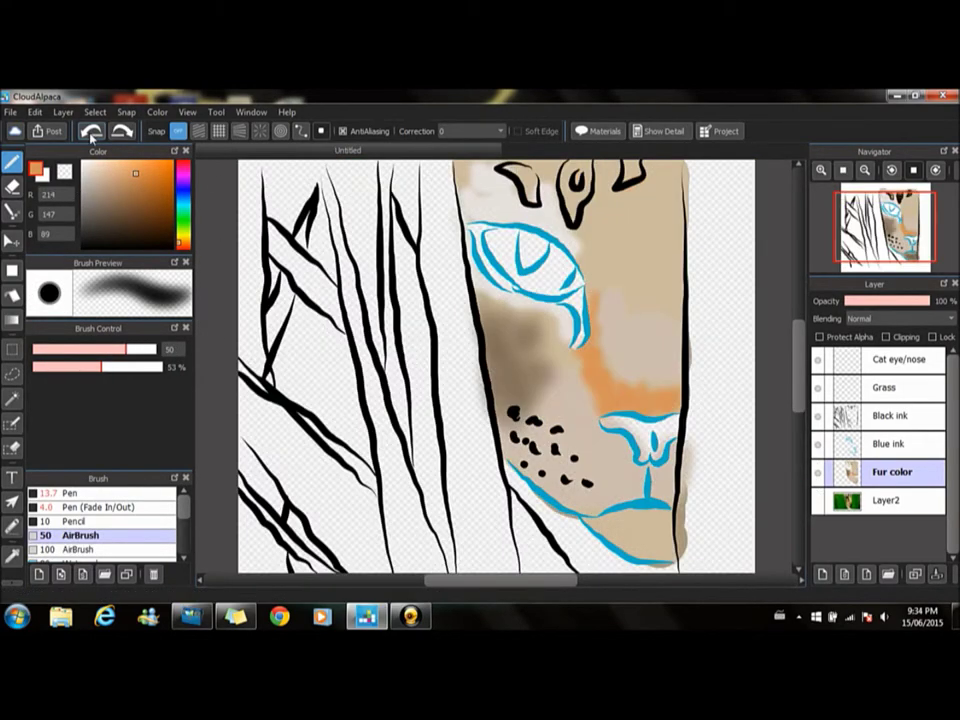
Step: Airbrush brown shading around the eye, nose, mouth and forehead, and smooth the fur with the Blur brush at size 205, 31% opacity
key(b)
drag(605, 495, 661, 475)
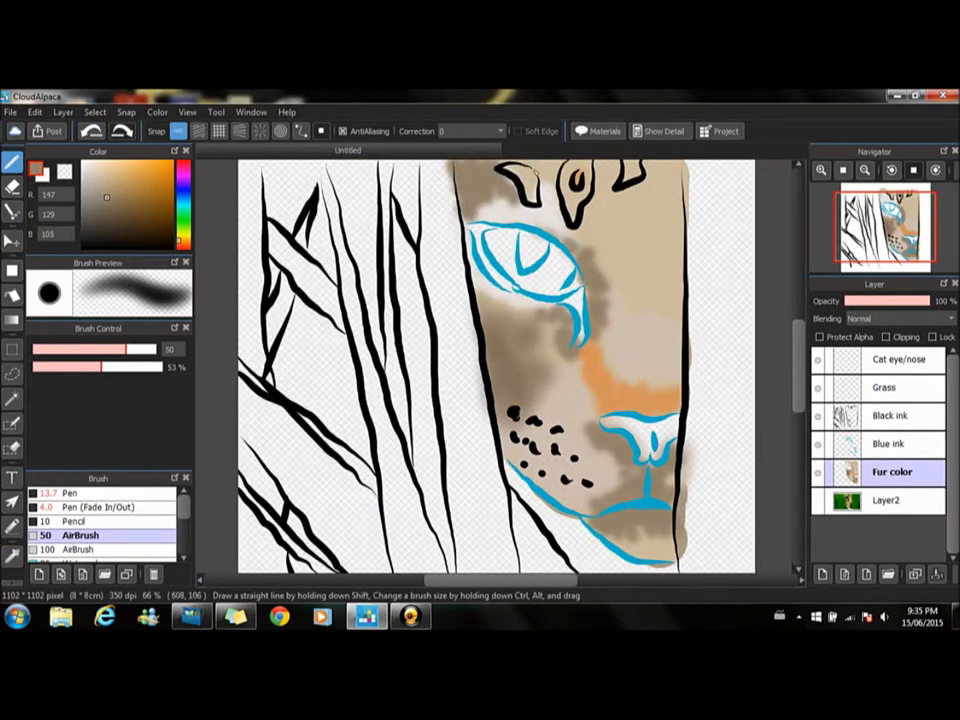
drag(585, 215, 633, 195)
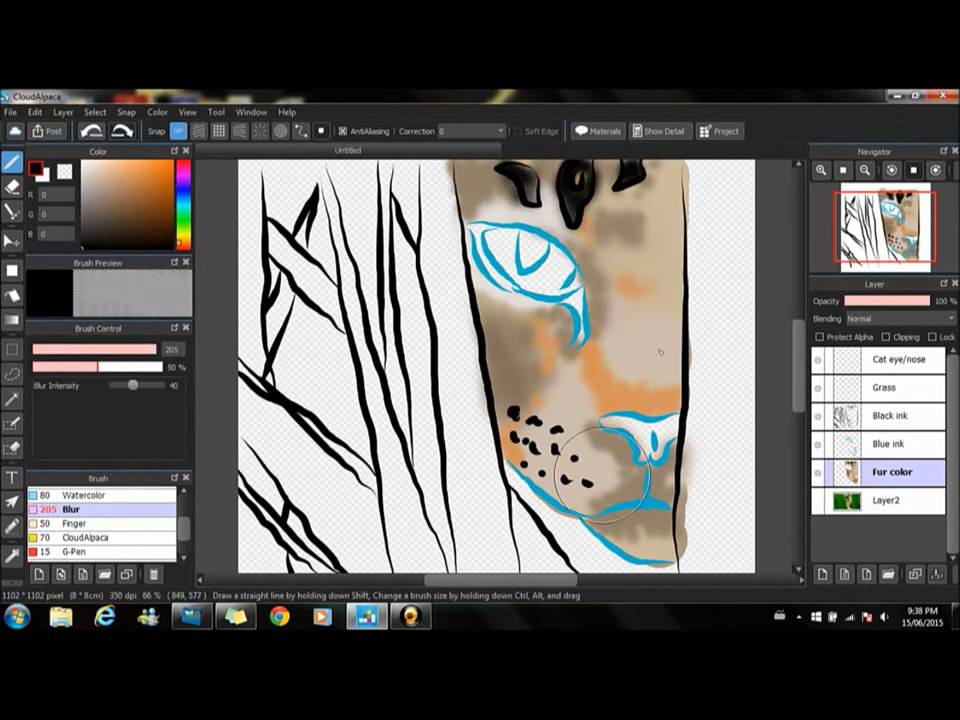
mouse_move(600, 472)
mouse_down()
mouse_move(638, 428)
mouse_move(550, 185)
mouse_move(647, 521)
mouse_up()
drag(135, 367, 71, 367)
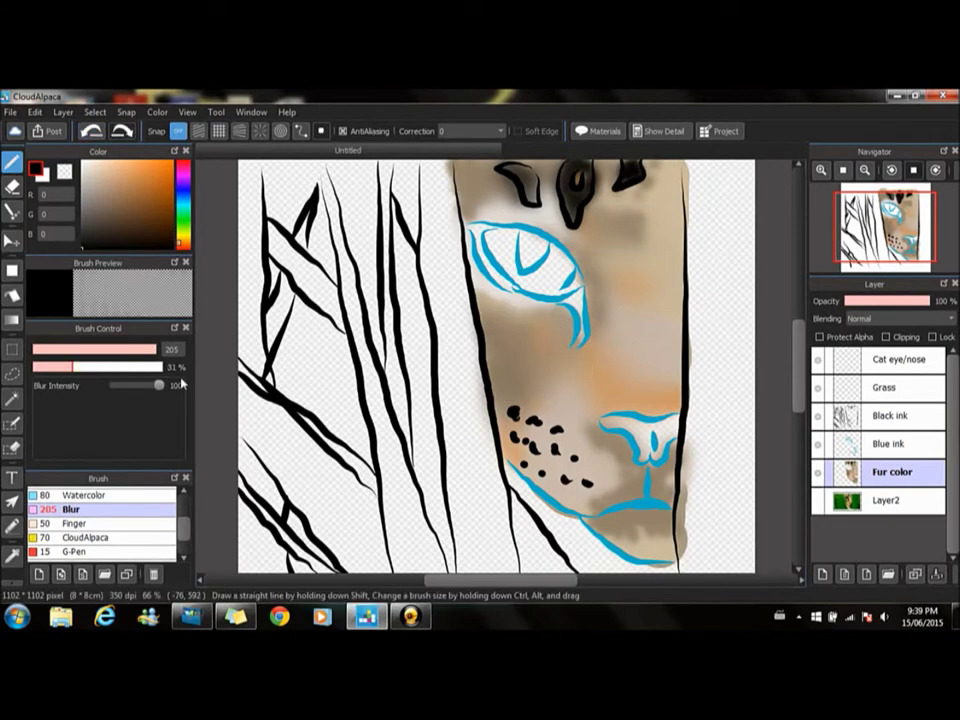
Step: Paint the eye rim, nose outline and mouth line in near-black (RGB 39, 37, 35) over the blue sketch with the Pen
scroll(100, 520, up, 5)
click(70, 493)
scroll(713, 567, up, 4)
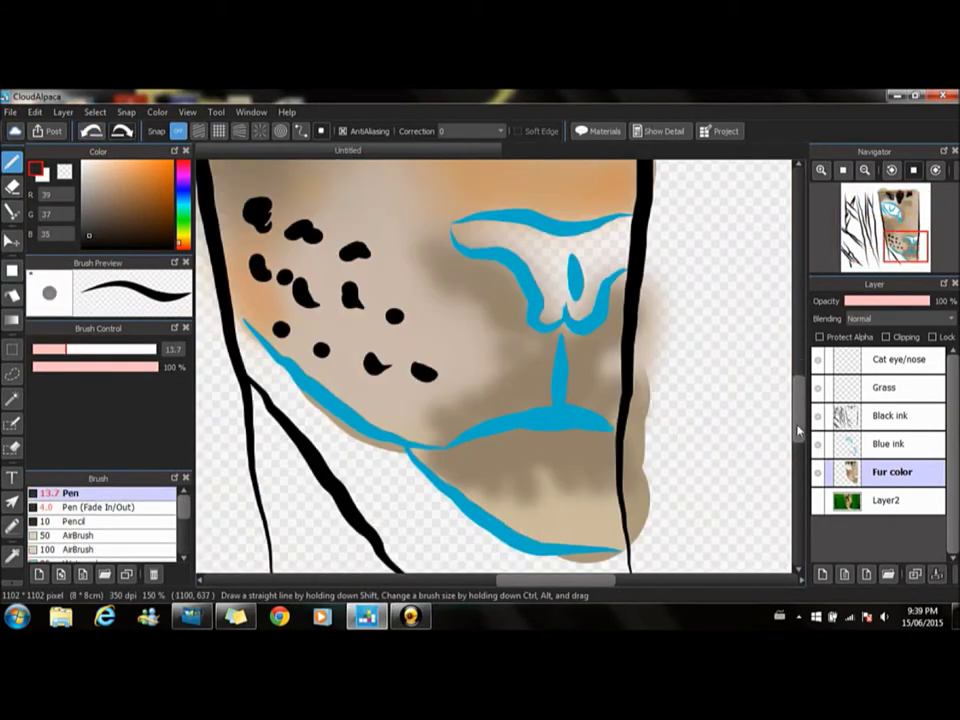
click(100, 507)
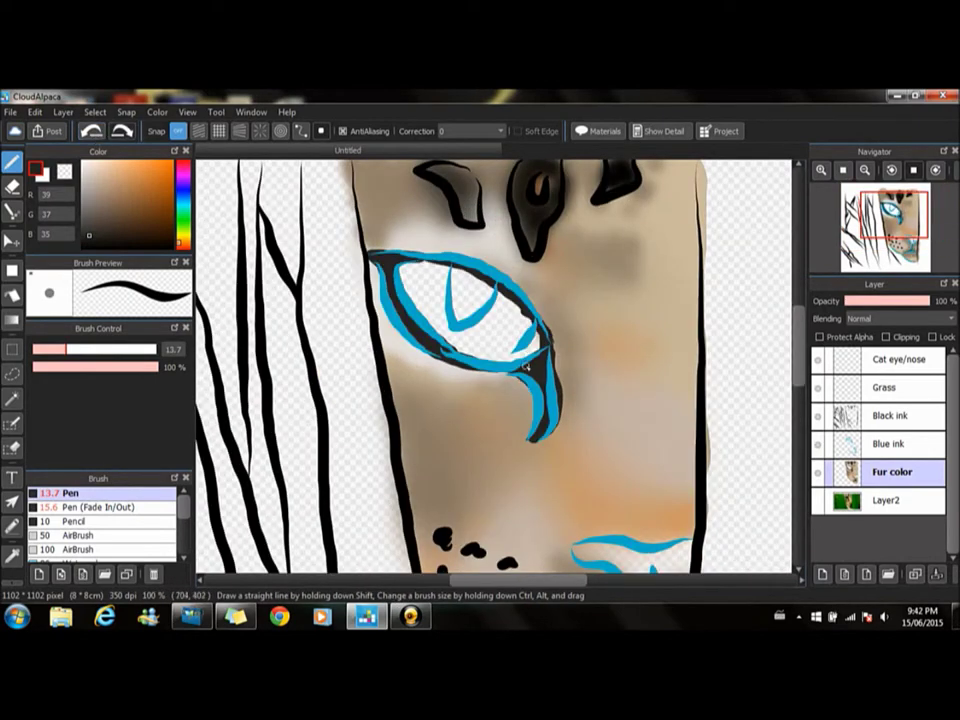
key(e)
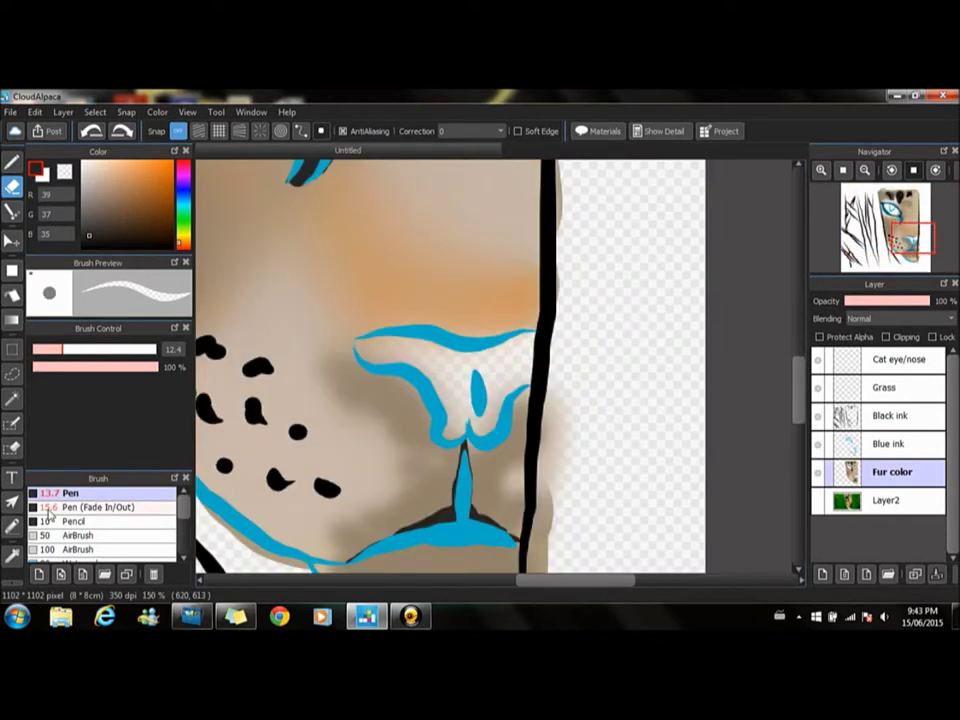
click(80, 506)
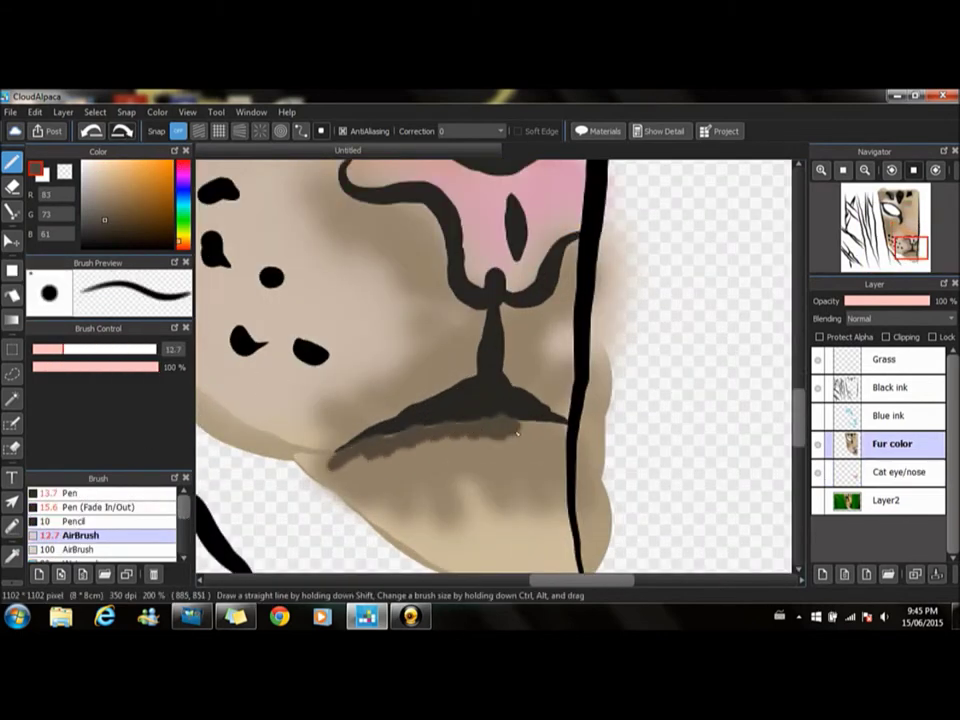
Step: Airbrush dark shading along the mouth line and under the nose, and soften the nose area with the Blur brush
drag(548, 285, 510, 390)
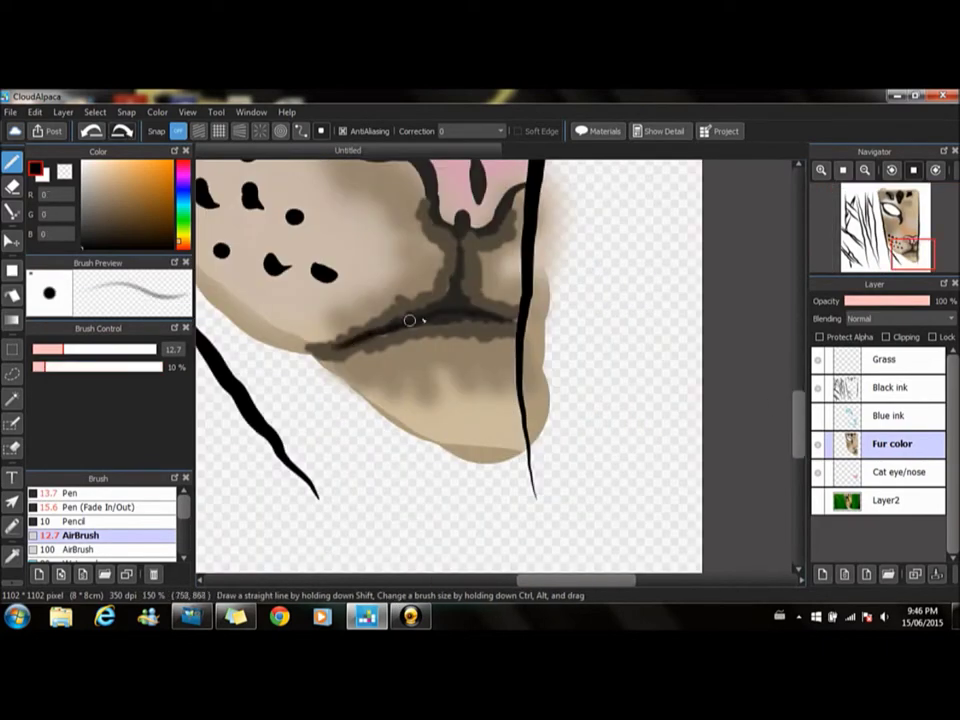
drag(451, 237, 451, 410)
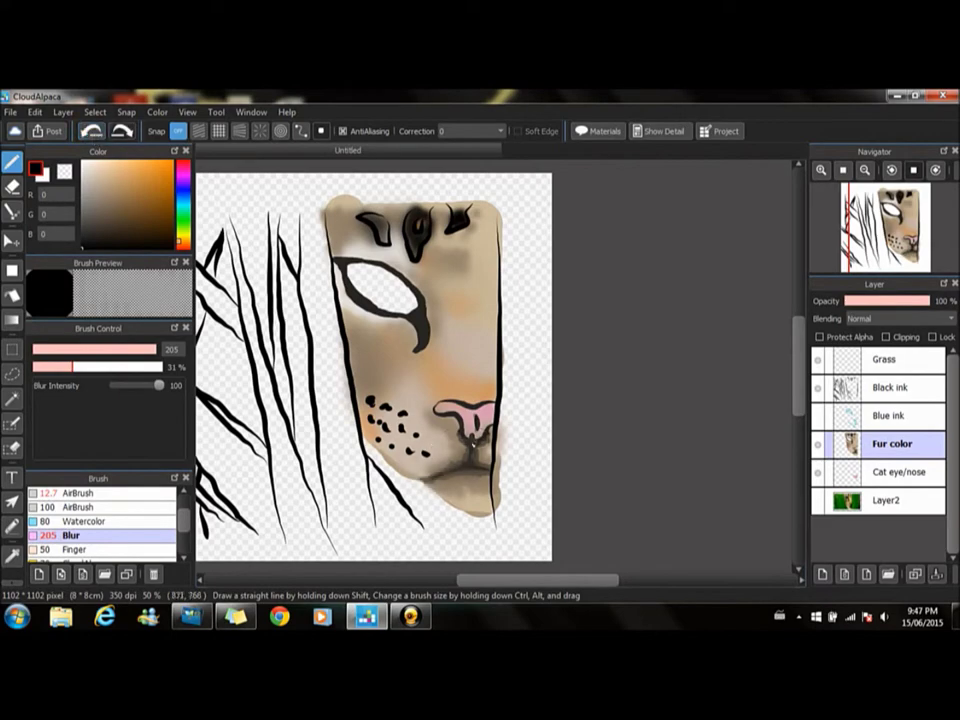
drag(472, 408, 493, 428)
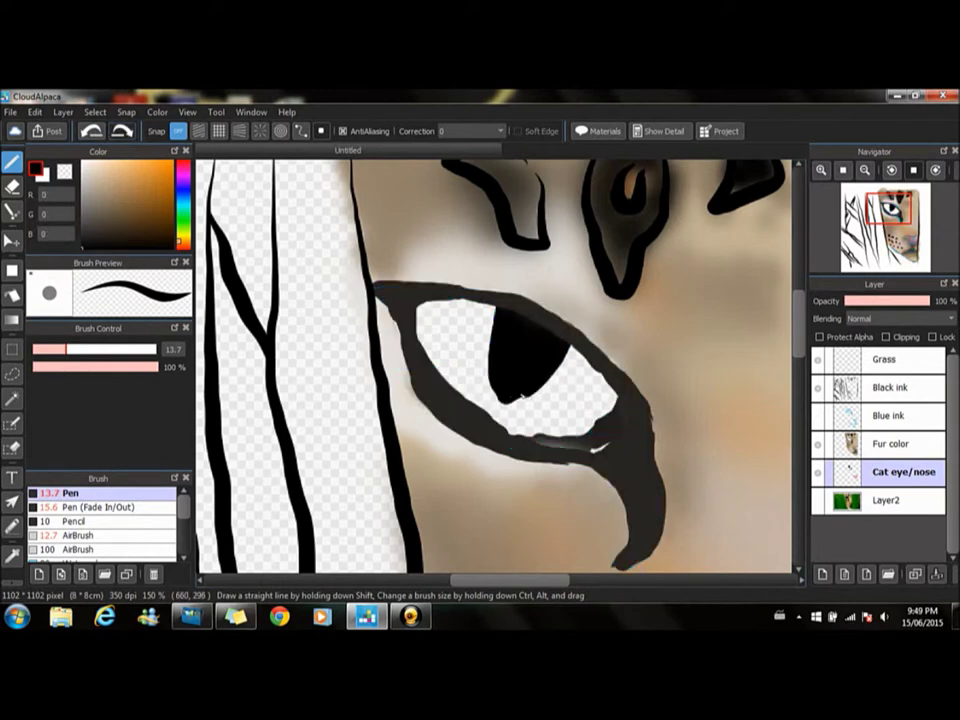
Step: Add an Iris layer below Cat eye/nose and draw wavy dark and mid-green strokes radiating from the pupil
click(62, 112)
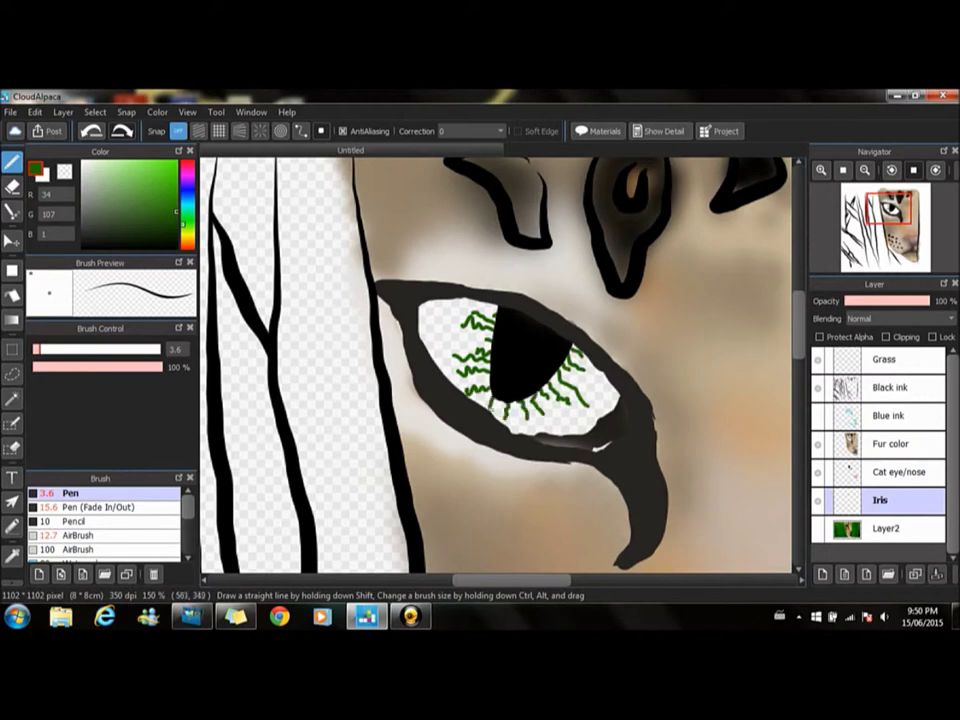
scroll(402, 292, up, 2)
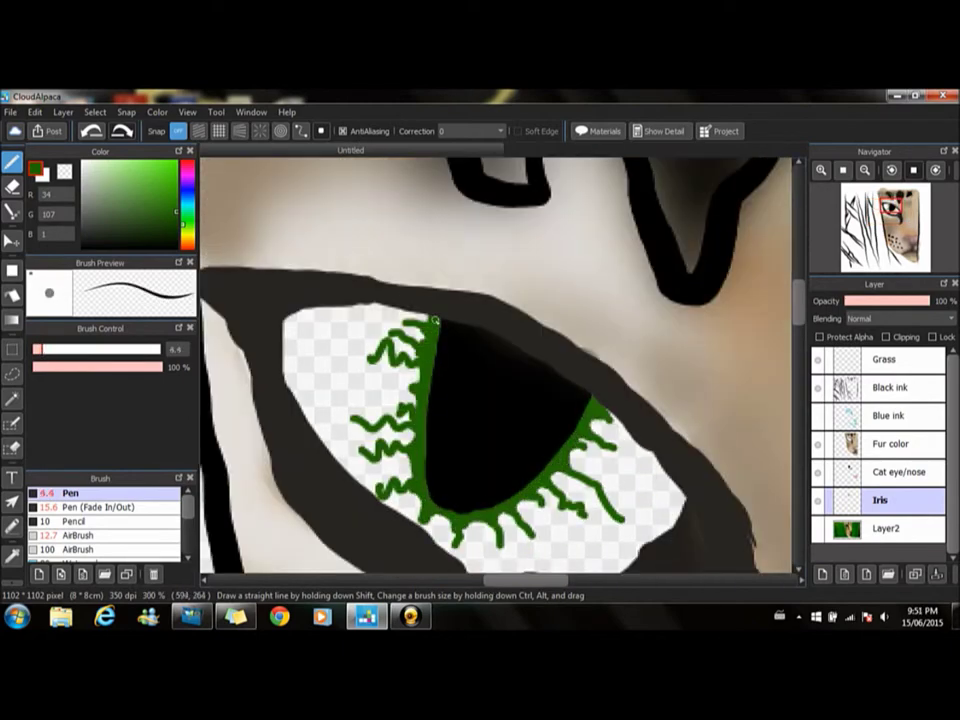
scroll(469, 343, down, 3)
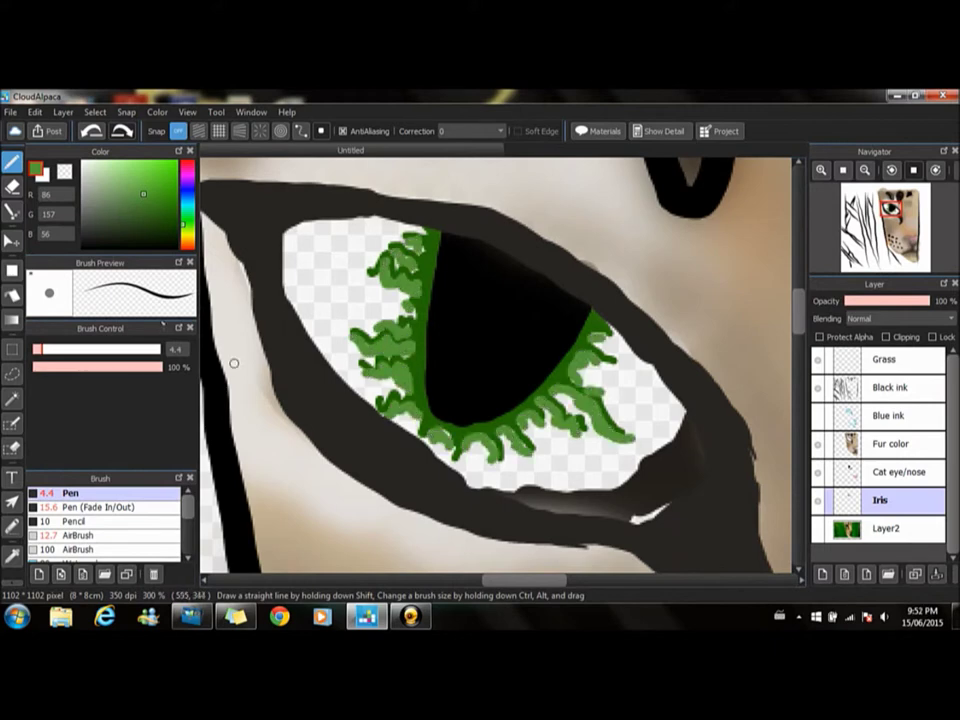
Step: Draw fine bright green veins across the outer iris using the Pen (Fade In/Out) at size 1.8
click(98, 507)
drag(298, 252, 350, 262)
drag(320, 292, 382, 300)
drag(355, 312, 390, 300)
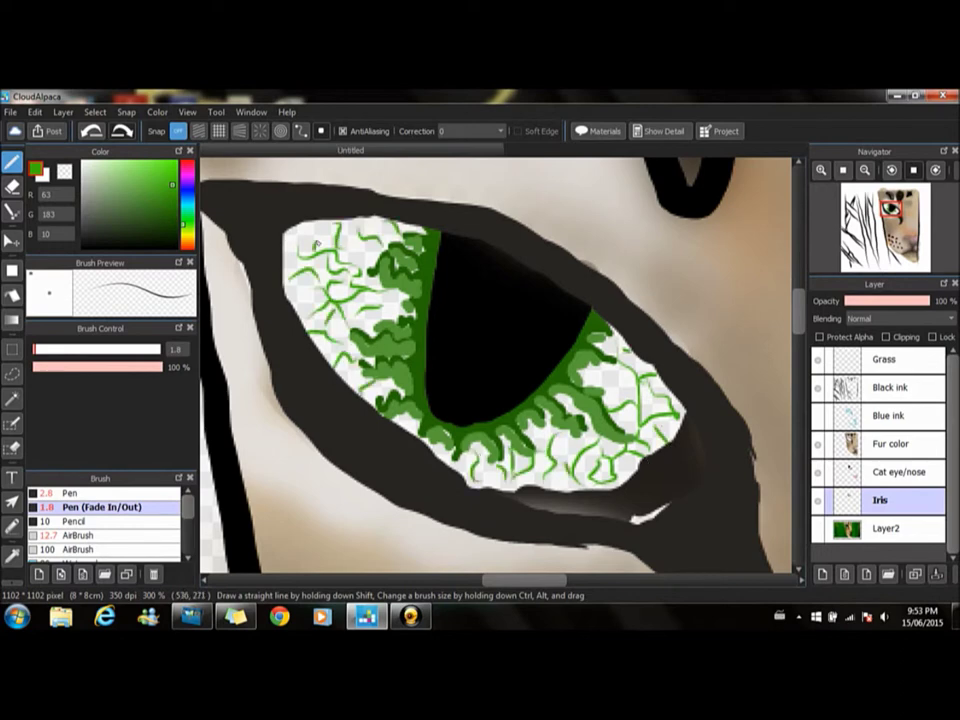
Step: Add a new layer named Iris Base
click(822, 574)
double_click(885, 500)
text(Iris Base)
key(Return)
Step: Try a yellow-green fill (RGB 163, 205, 20) behind the iris lines with the Pen at size 48.2
click(168, 177)
drag(40, 349, 137, 357)
drag(497, 362, 430, 300)
key(ctrl+z)
click(70, 493)
drag(300, 260, 418, 315)
Step: Place the Iris layer above Iris Base and airbrush dark green (RGB 3, 103, 17) into the iris corners on Iris Base
drag(880, 528, 880, 497)
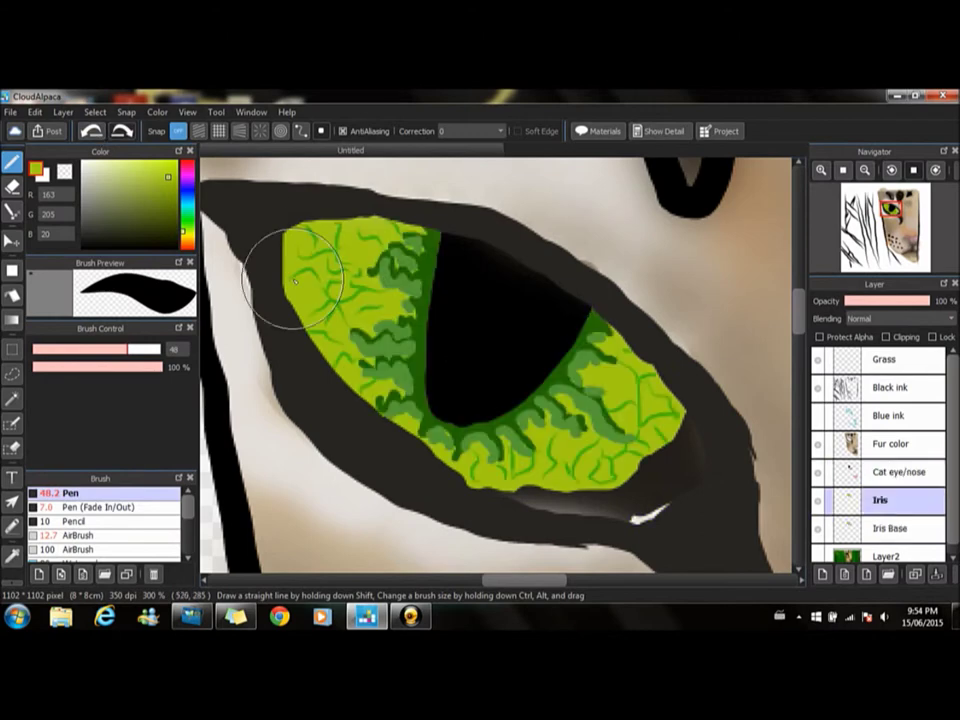
click(150, 185)
click(80, 549)
drag(127, 349, 152, 349)
drag(160, 367, 38, 367)
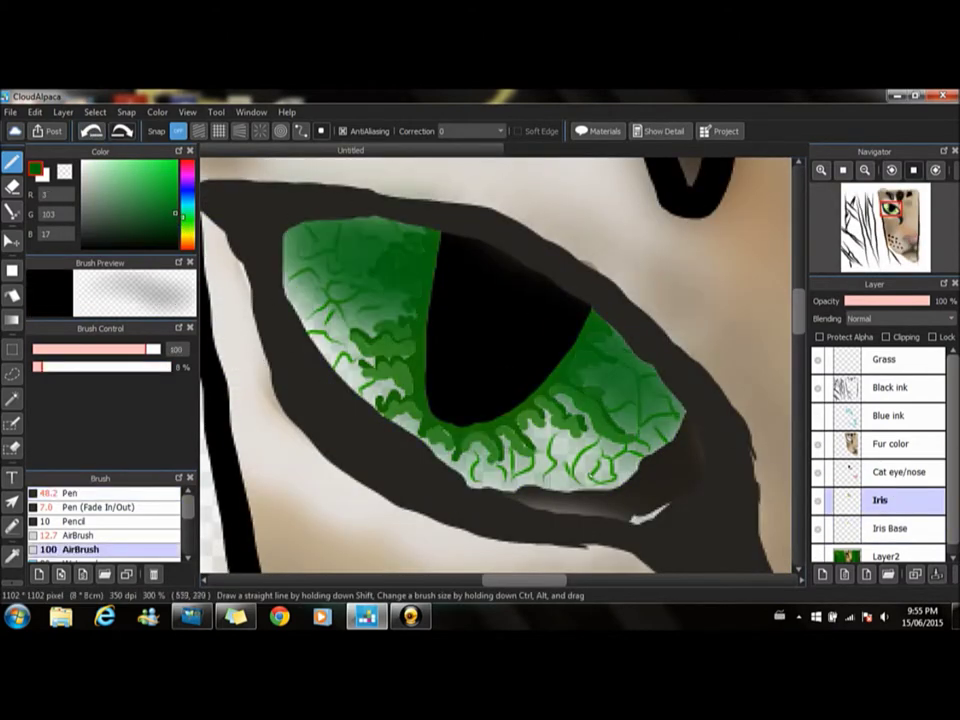
click(80, 535)
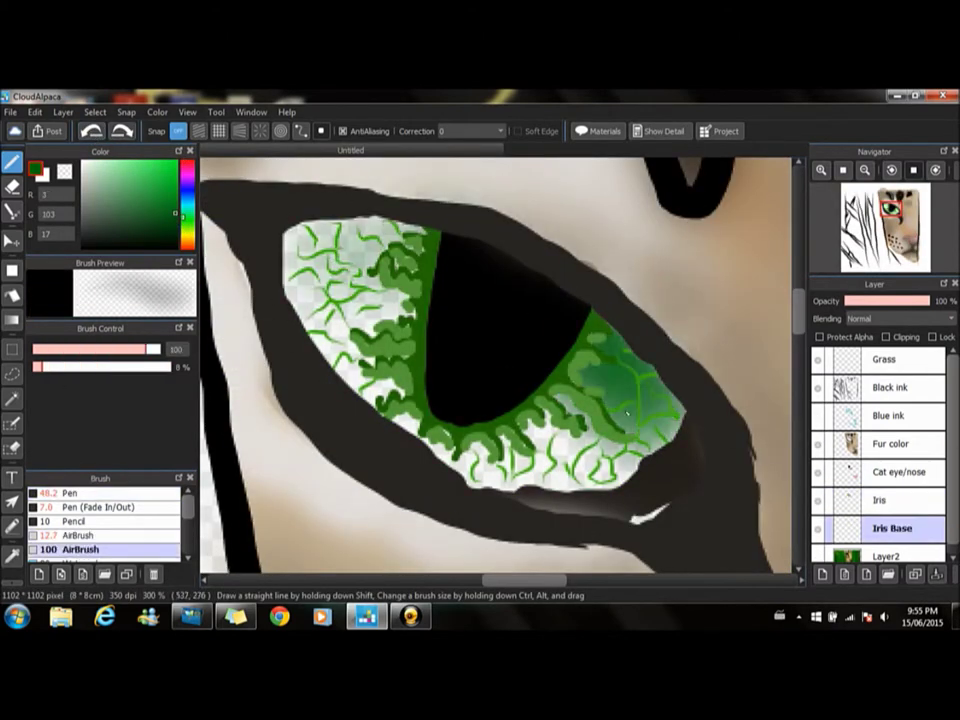
drag(627, 410, 563, 272)
click(80, 535)
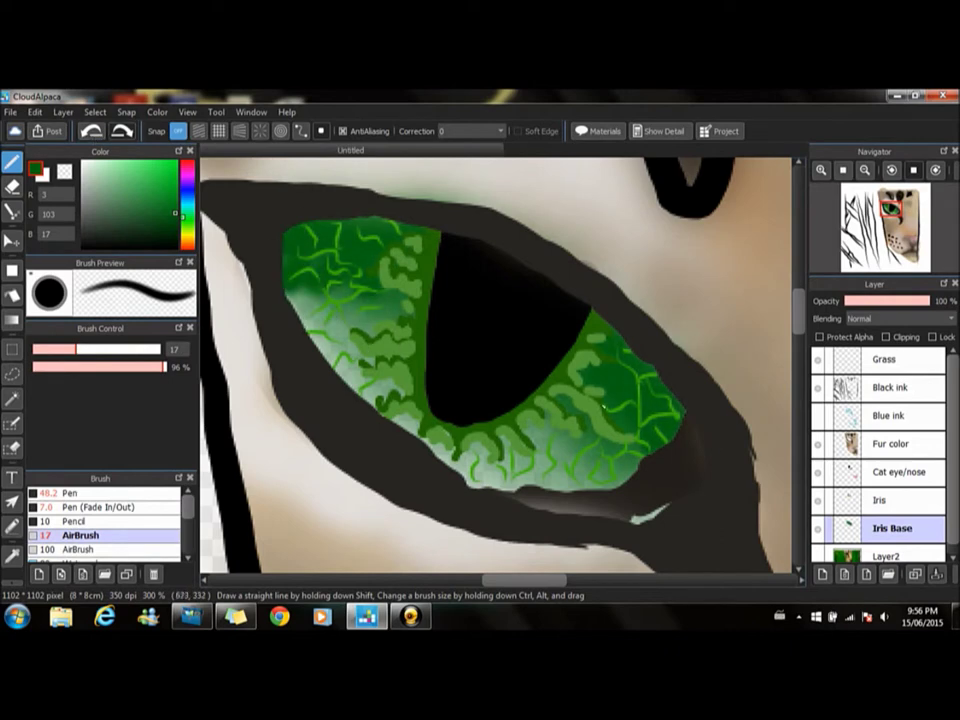
Step: Airbrush lighter green (RGB 89, 183, 38) over the lower part of the iris on the Iris Base layer
click(157, 185)
click(80, 549)
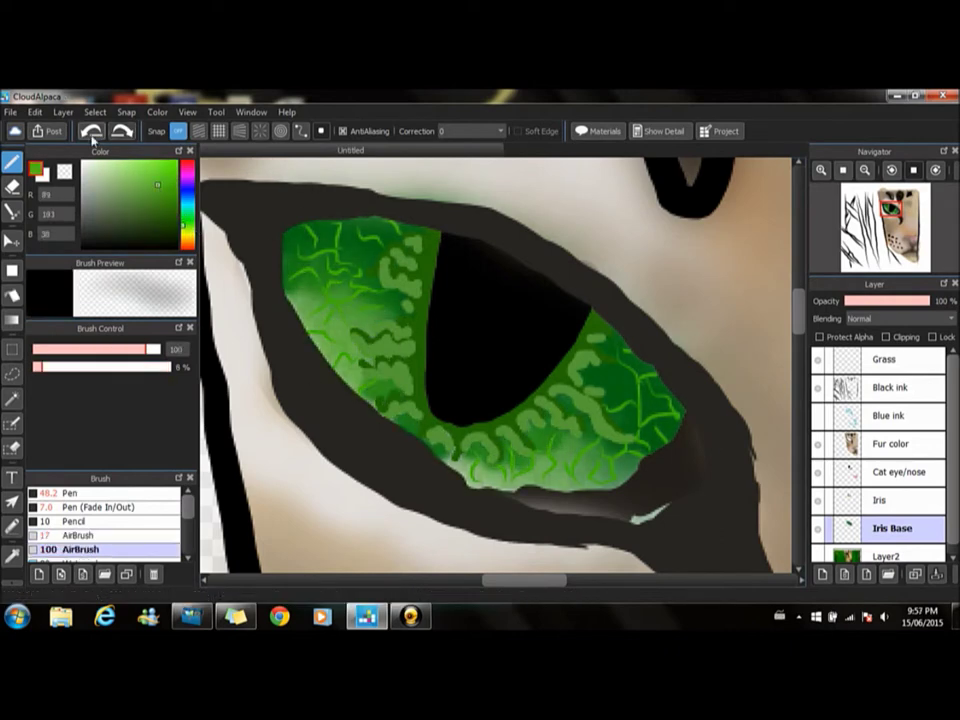
click(80, 535)
drag(345, 300, 420, 410)
click(98, 173)
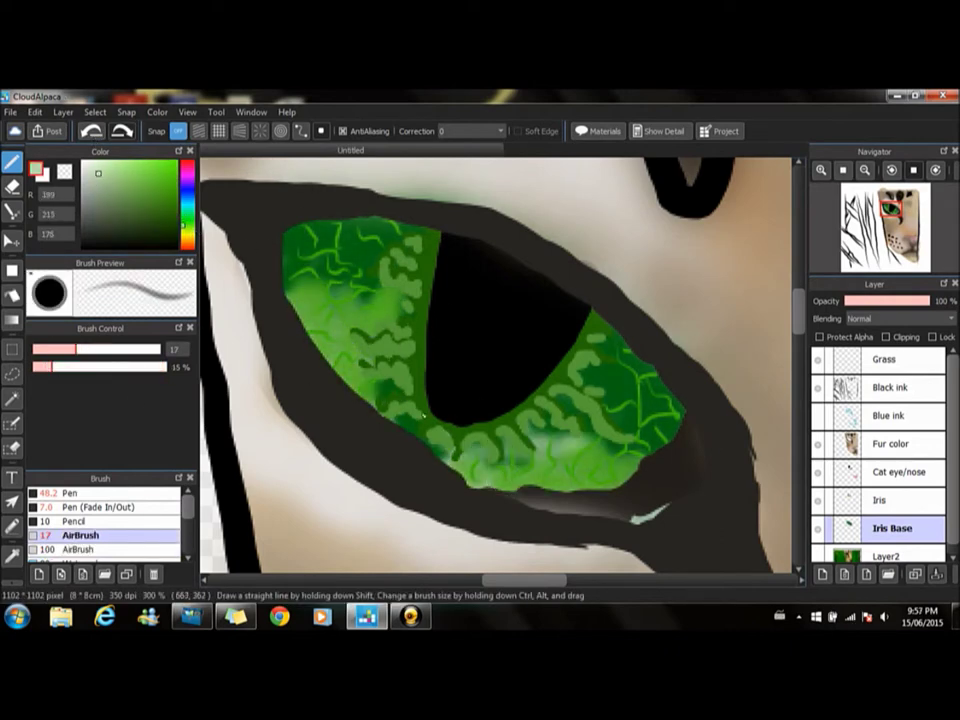
Step: Merge the Cat eye/nose, Iris and Iris Base layers into one and rename it Nose/Eye
click(890, 472)
key(ctrl+e)
key(ctrl+e)
double_click(915, 484)
text(Nose/Eye)
key(Return)
Step: Blur the iris edges and airbrush pale green highlights (RGB 189, 215, 176) on the eye at size 17, 15% opacity
click(80, 535)
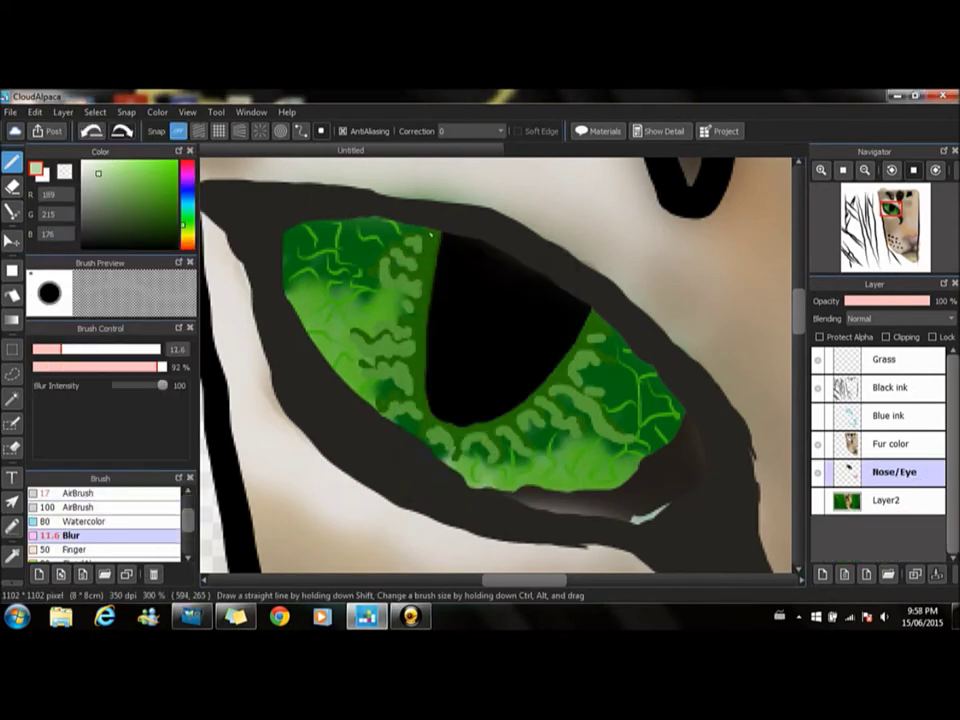
click(80, 493)
mouse_move(500, 270)
mouse_down()
mouse_move(540, 290)
mouse_move(460, 300)
mouse_move(520, 320)
mouse_up()
key(ctrl+minus)
key(ctrl+minus)
key(ctrl+minus)
key(ctrl+minus)
key(ctrl+minus)
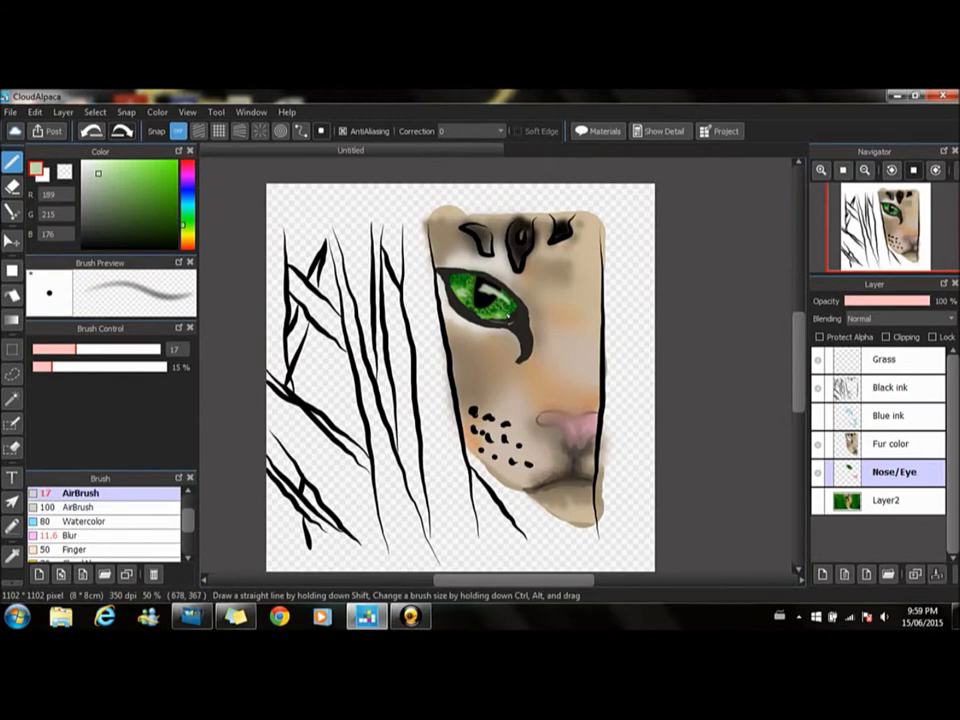
click(818, 387)
click(818, 387)
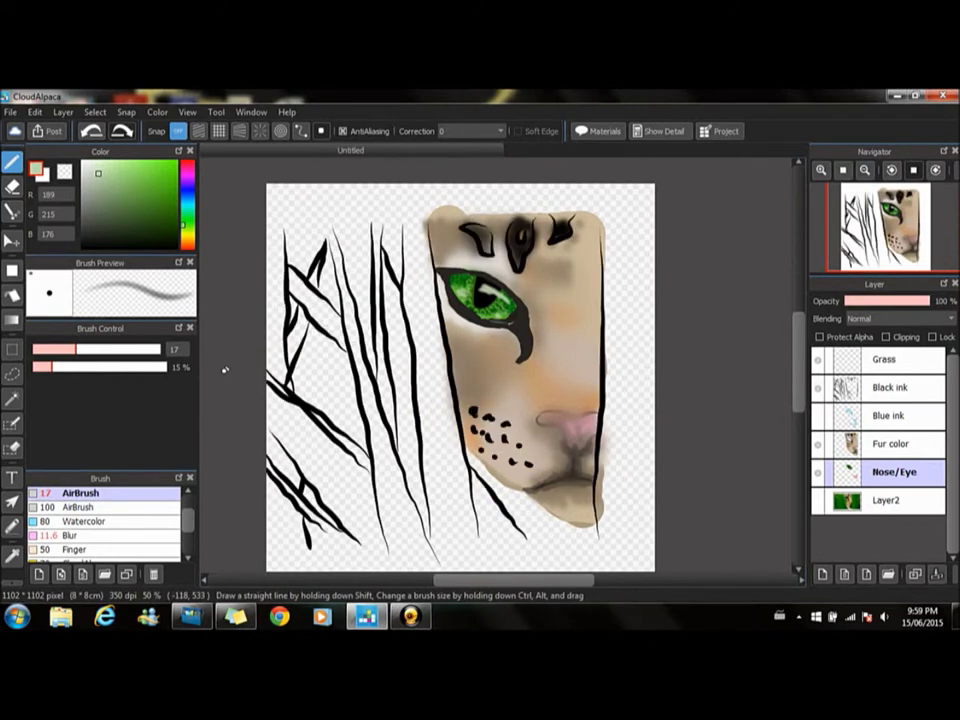
Step: Airbrush dark green (RGB 41, 115, 0) across the background on the Nose/Eye layer at size 314, 8% opacity
scroll(100, 520, up, 3)
click(80, 549)
click(172, 208)
mouse_move(290, 250)
mouse_down()
mouse_move(300, 520)
mouse_move(620, 300)
mouse_up()
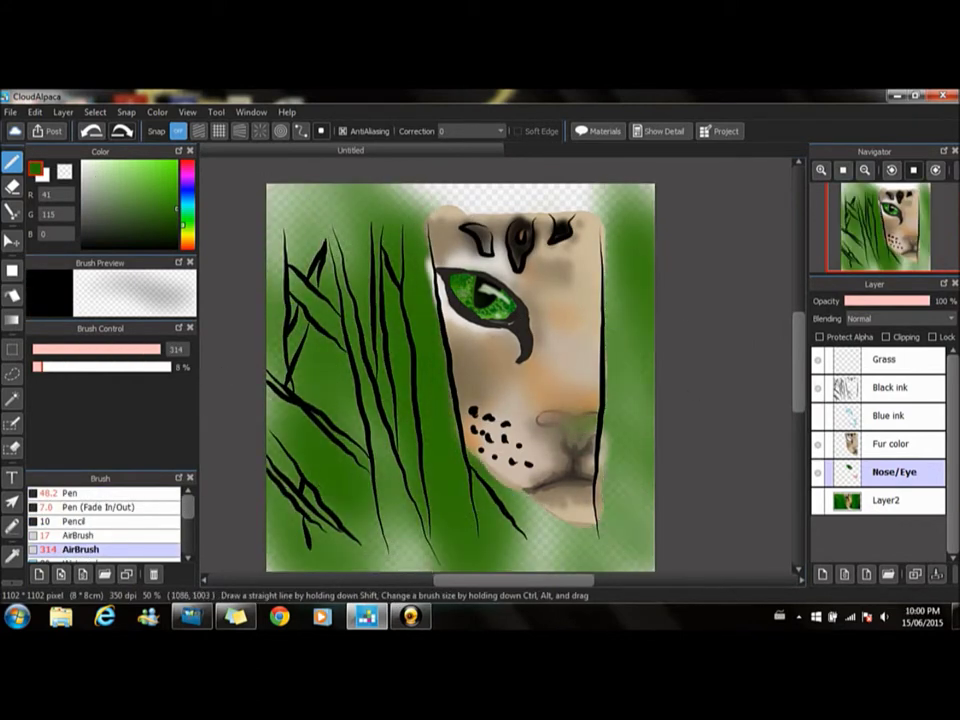
Step: Airbrush muted greens (RGB 54, 107, 50 and 78, 167, 72) between the grass blades at size 180, 26% opacity
click(131, 211)
drag(38, 367, 72, 368)
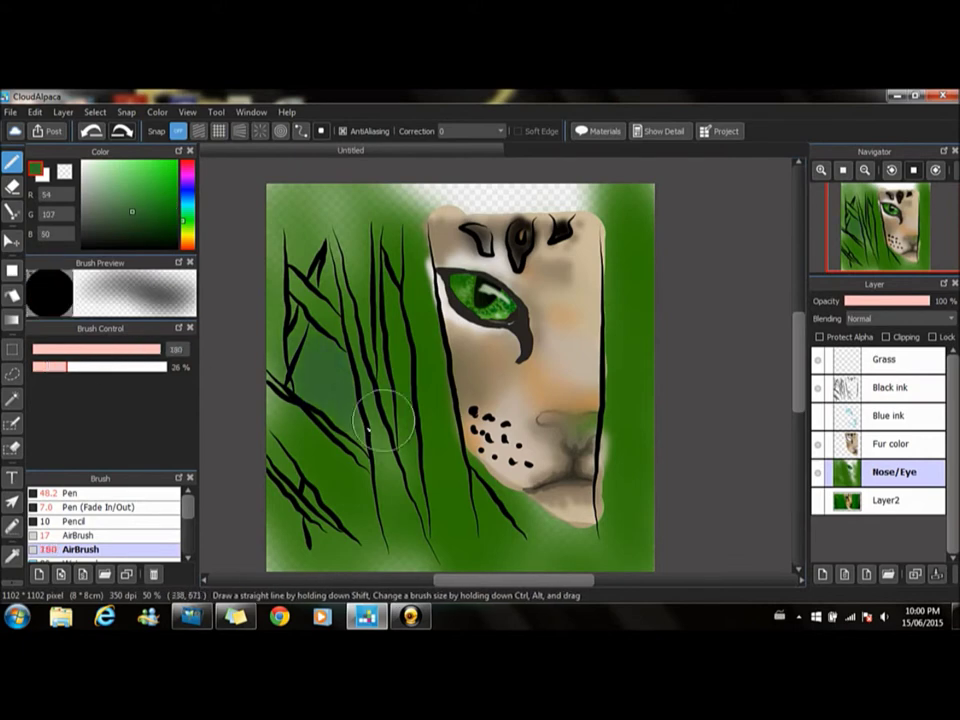
click(136, 190)
drag(345, 200, 289, 447)
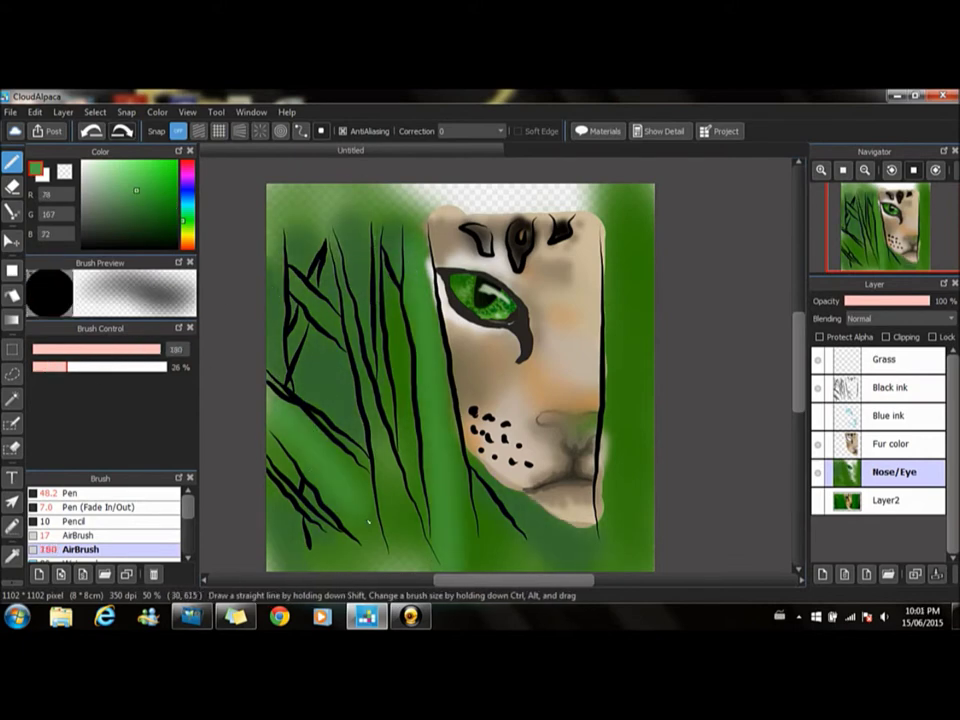
Step: Airbrush bright green (RGB 25, 233, 9) down the grass beside the face at size 226, 8% opacity
drag(159, 349, 155, 349)
drag(65, 367, 50, 367)
click(175, 165)
drag(155, 349, 160, 349)
drag(42, 367, 37, 367)
drag(630, 210, 637, 371)
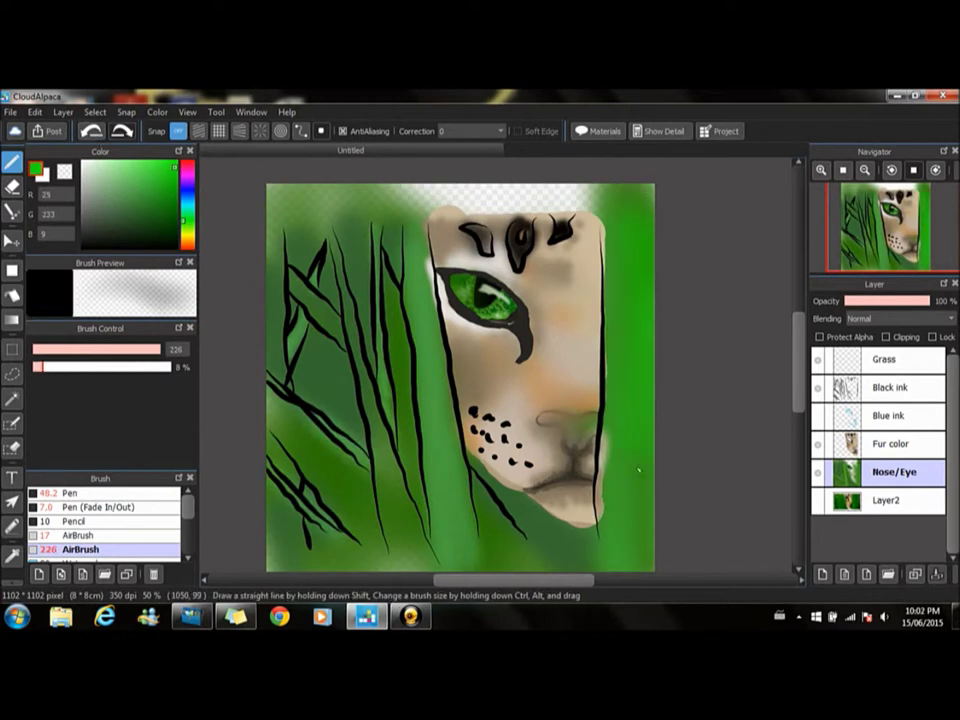
Step: Airbrush medium green (RGB 62, 147, 56) over the lower grass and choose a darker green (RGB 49, 123, 10)
click(140, 197)
mouse_move(544, 566)
mouse_down()
mouse_move(315, 570)
mouse_move(383, 510)
mouse_up()
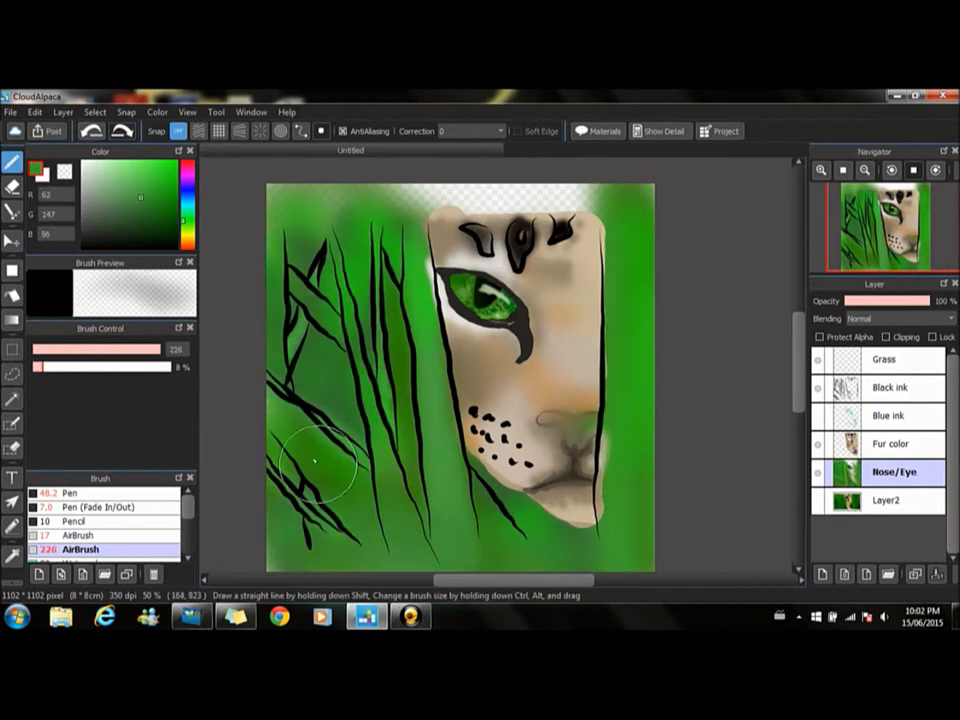
click(170, 205)
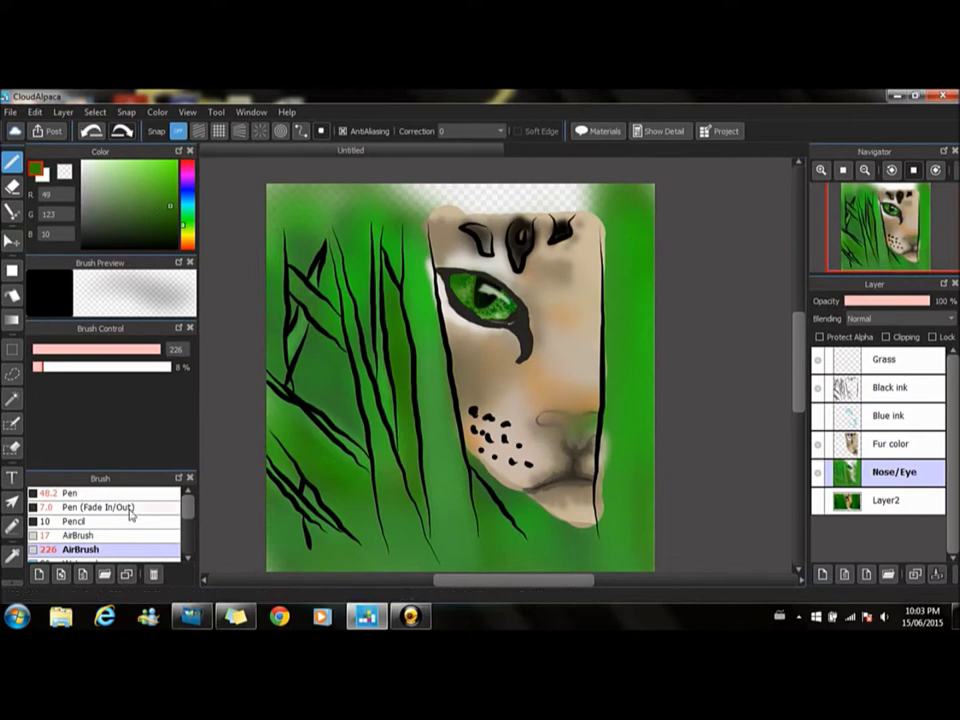
Step: Place the Nose/Eye layer above Black ink and trace the grass blade outlines in dark green with Watercolor, size 12, Load Color 45
scroll(129, 510, down, 2)
click(86, 499)
drag(141, 406, 146, 404)
drag(894, 471, 894, 387)
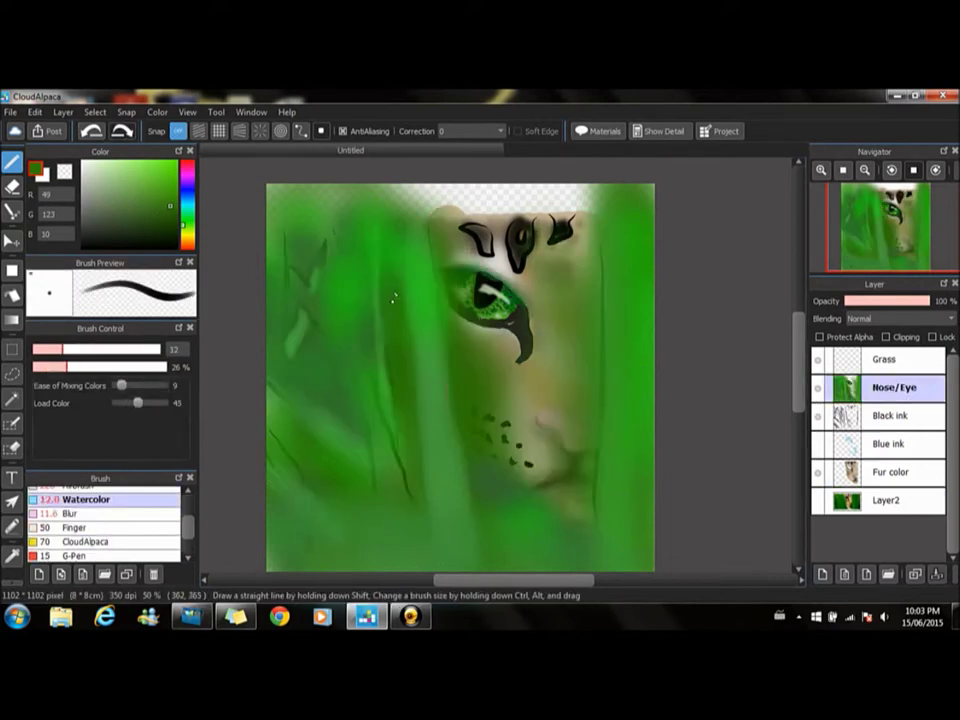
drag(595, 205, 602, 553)
drag(395, 530, 392, 304)
drag(330, 205, 358, 388)
drag(285, 225, 357, 447)
drag(270, 395, 328, 489)
drag(268, 420, 350, 520)
drag(272, 450, 294, 326)
Step: Hide the Black ink layer and place the Nose/Eye layer directly below Fur color
click(818, 416)
drag(894, 387, 890, 485)
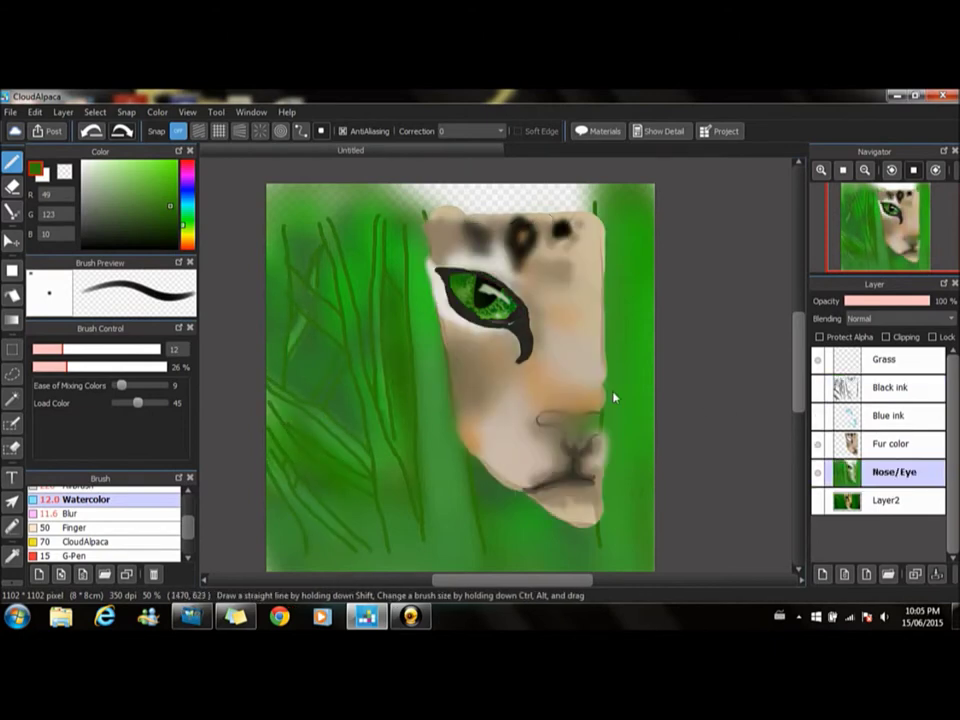
Step: Blur the dark outline around the eye on the Fur color layer with the Blur brush at size 11.6
click(70, 513)
click(890, 443)
scroll(532, 308, up, 3)
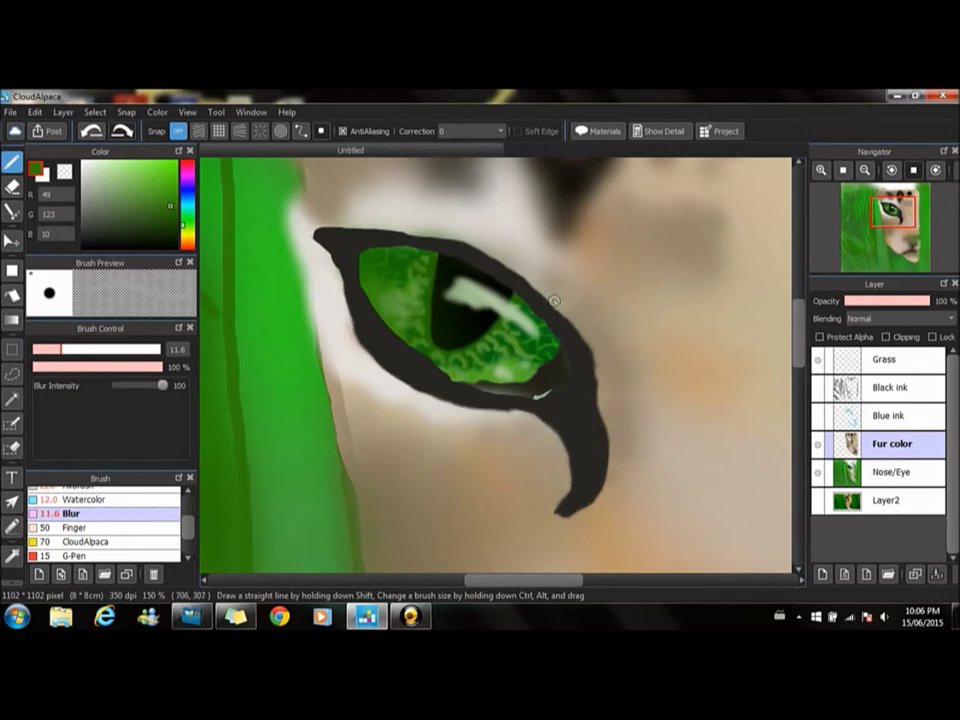
scroll(553, 396, down, 5)
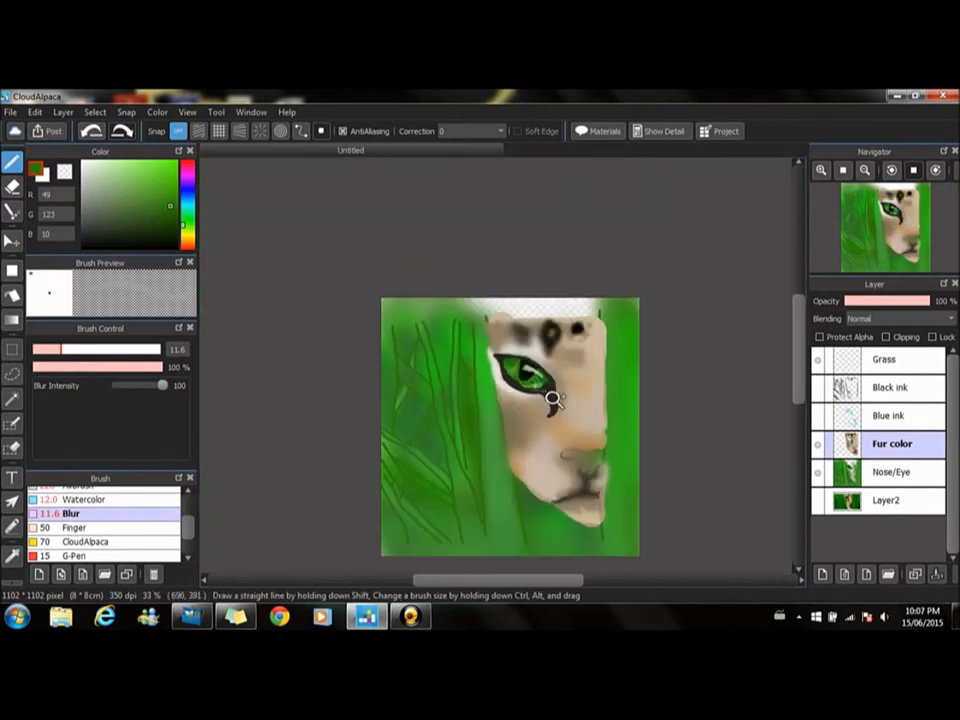
Step: Erase the fur colour that overlaps the grass along the face edges, using a size 43 eraser at 55% opacity
key(e)
scroll(606, 317, up, 4)
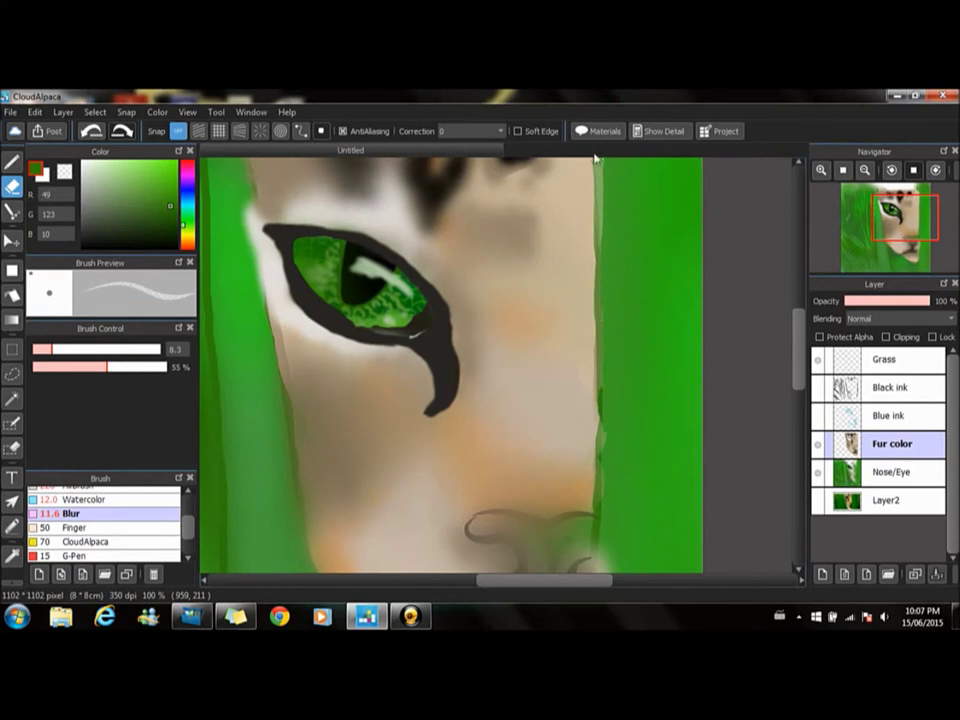
scroll(600, 320, down, 4)
key(bracketright)
key(bracketright)
key(bracketright)
scroll(317, 317, up, 4)
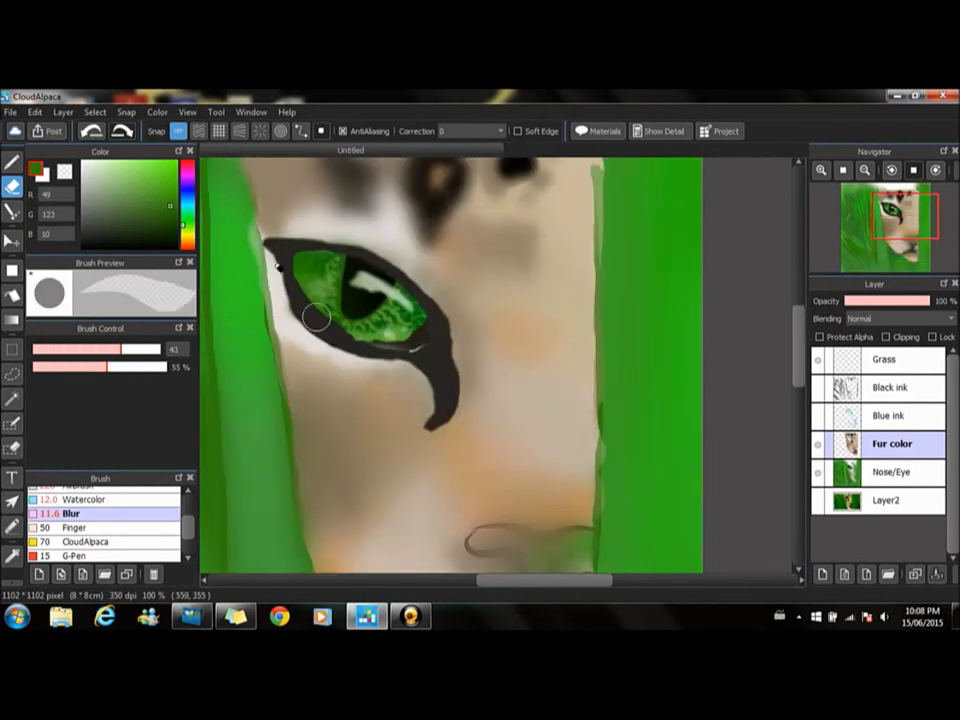
scroll(611, 450, up, 1)
scroll(611, 450, down, 6)
drag(440, 428, 316, 365)
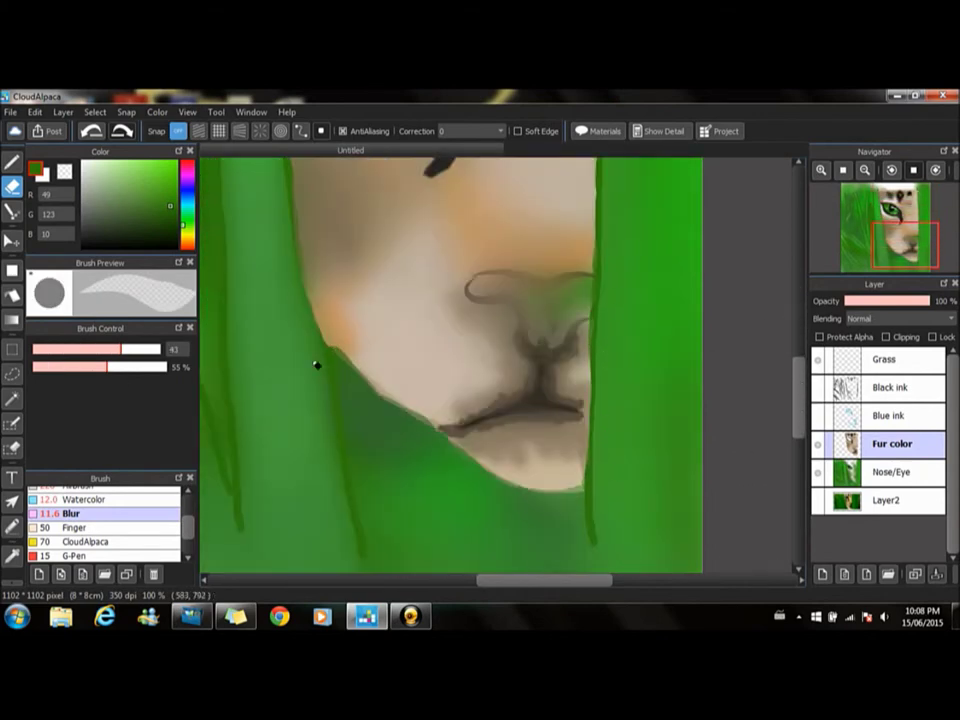
key(ctrl+minus)
Step: Hide the Fur color layer and erase the green spill around the nose on the Nose/Eye layer
click(818, 443)
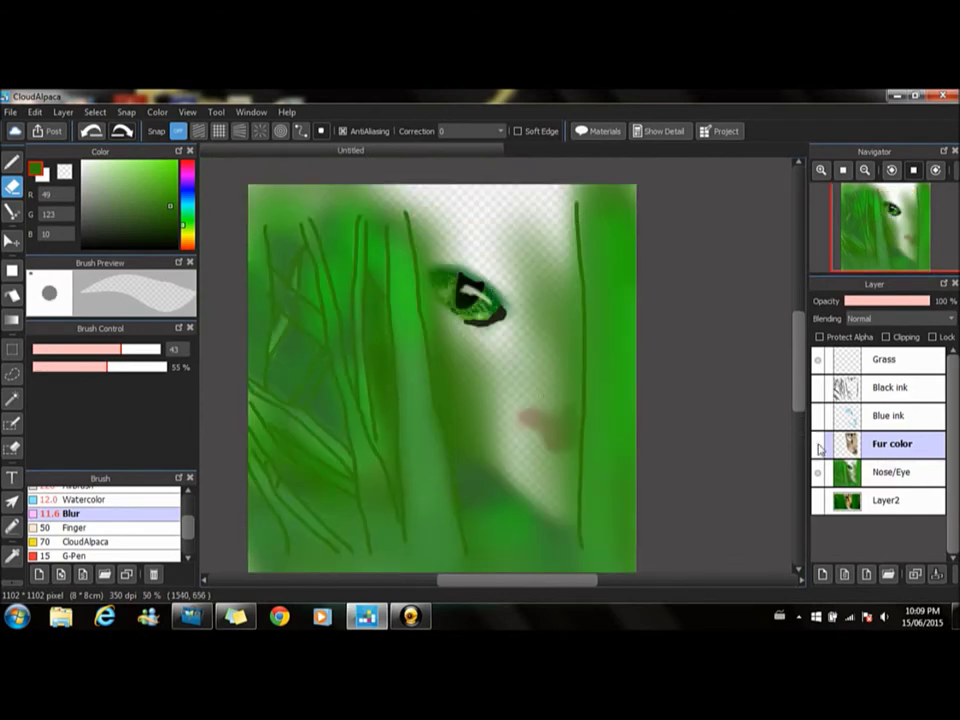
click(890, 471)
mouse_move(568, 390)
mouse_down()
mouse_move(569, 474)
mouse_move(530, 420)
mouse_move(555, 470)
mouse_up()
Step: Airbrush pale pink highlights onto the nose, and show and select the Fur color layer
click(187, 168)
click(100, 176)
scroll(100, 520, up, 3)
click(12, 161)
click(80, 534)
click(818, 443)
click(890, 443)
Step: Draw short dark fur strokes (RGB 89, 83, 76) along the nose's upper outline with the 1-pixel Dot tool
scroll(662, 418, up, 3)
click(216, 112)
click(266, 172)
drag(353, 384, 414, 400)
alt+click(349, 407)
scroll(349, 407, up, 3)
drag(388, 305, 555, 318)
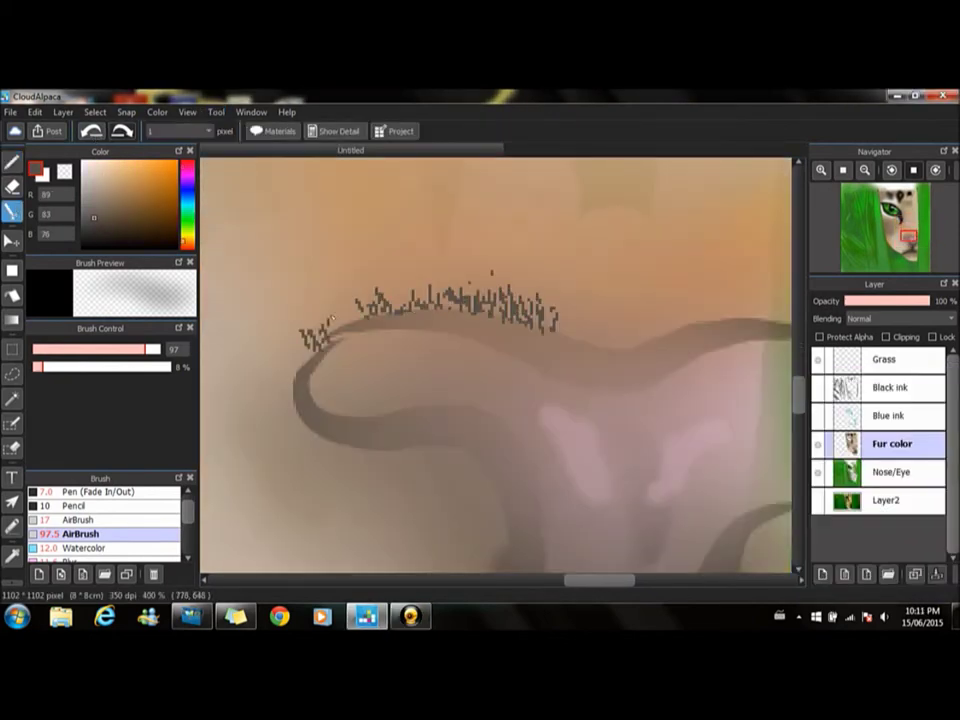
scroll(671, 347, down, 3)
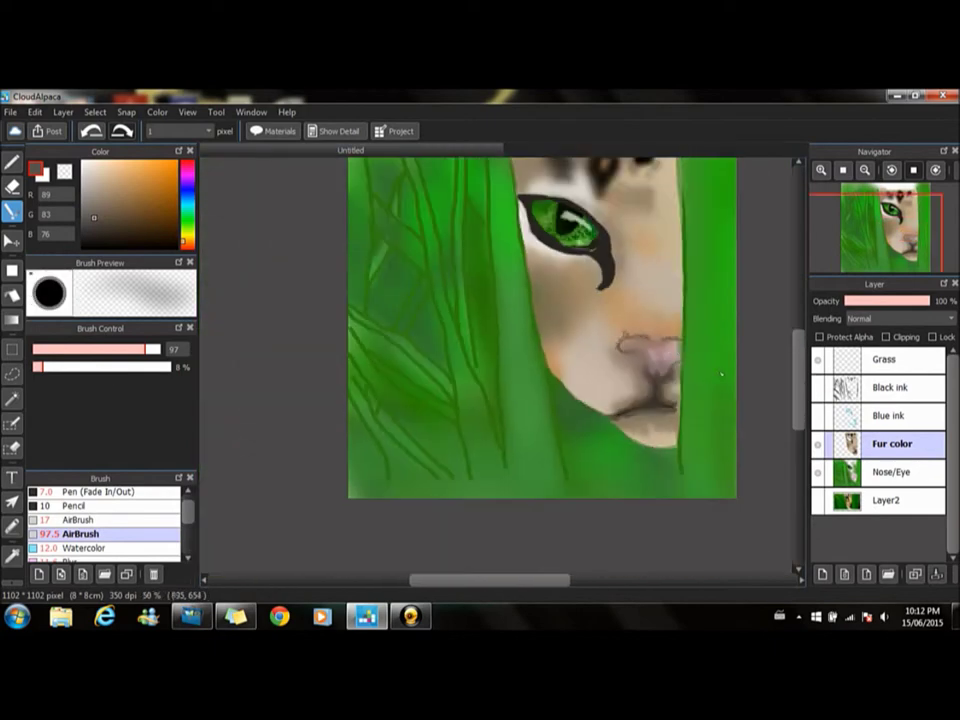
Step: Draw short grey fur strokes (RGB 141, 135, 128) beneath the nostril
scroll(671, 347, up, 3)
scroll(727, 507, down, 3)
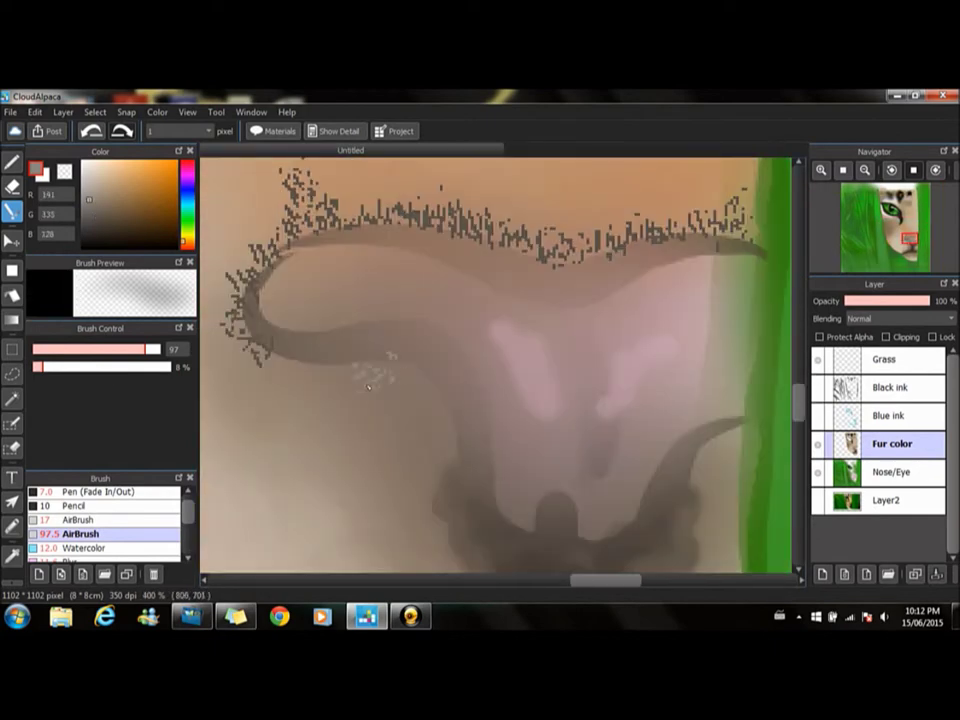
scroll(446, 427, down, 1)
Step: Draw brown fur strokes (RGB 131, 113, 91) on both sides of the muzzle between the nose and mouth
alt+click(353, 338)
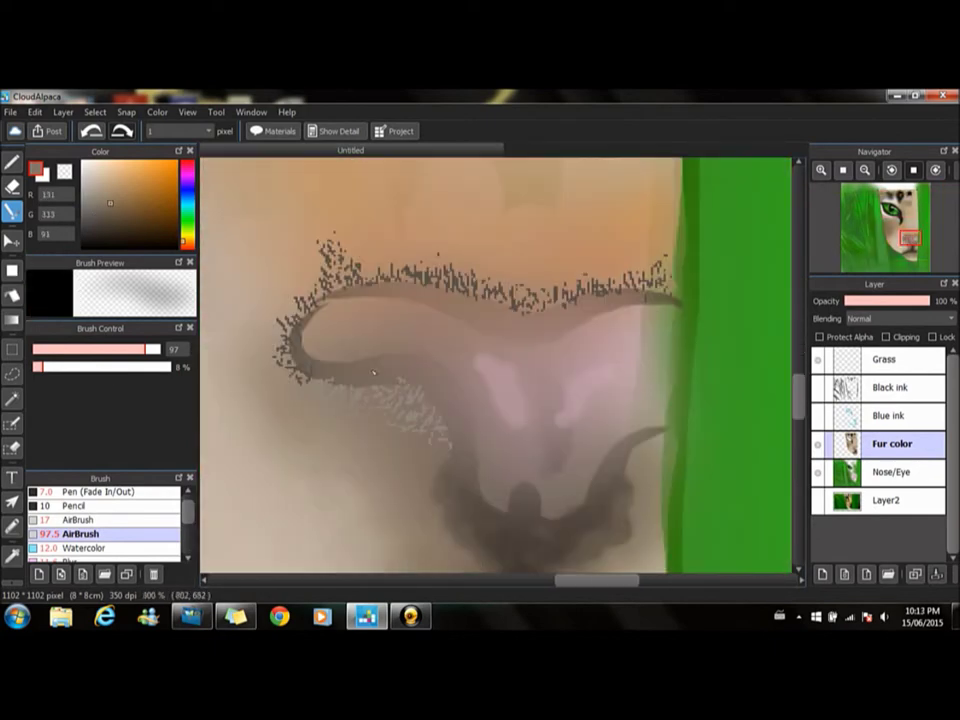
scroll(439, 456, down, 2)
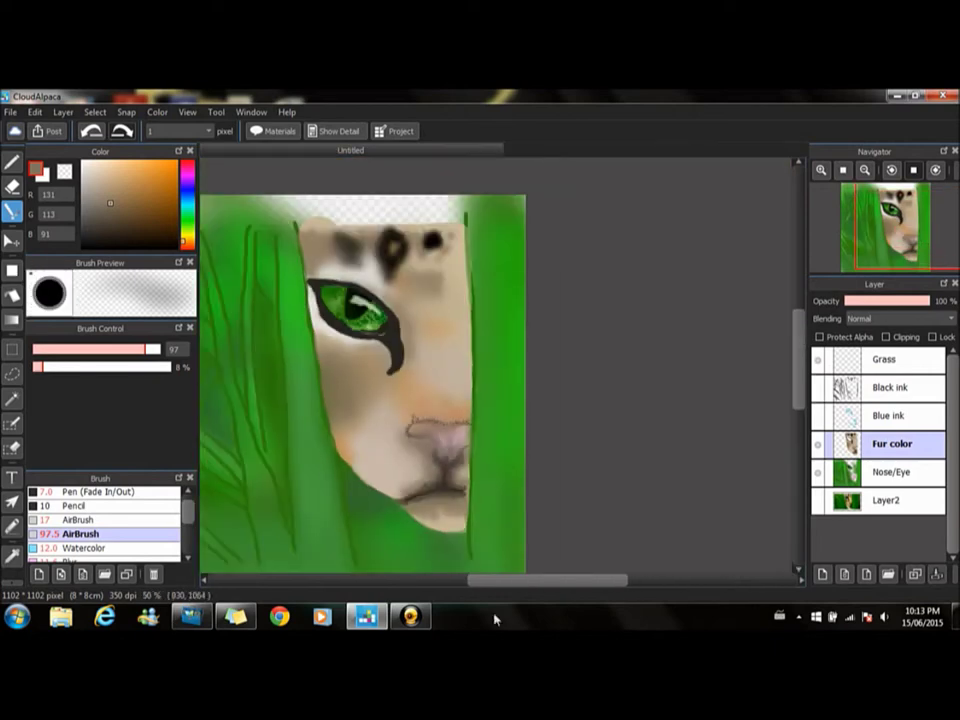
scroll(439, 456, up, 3)
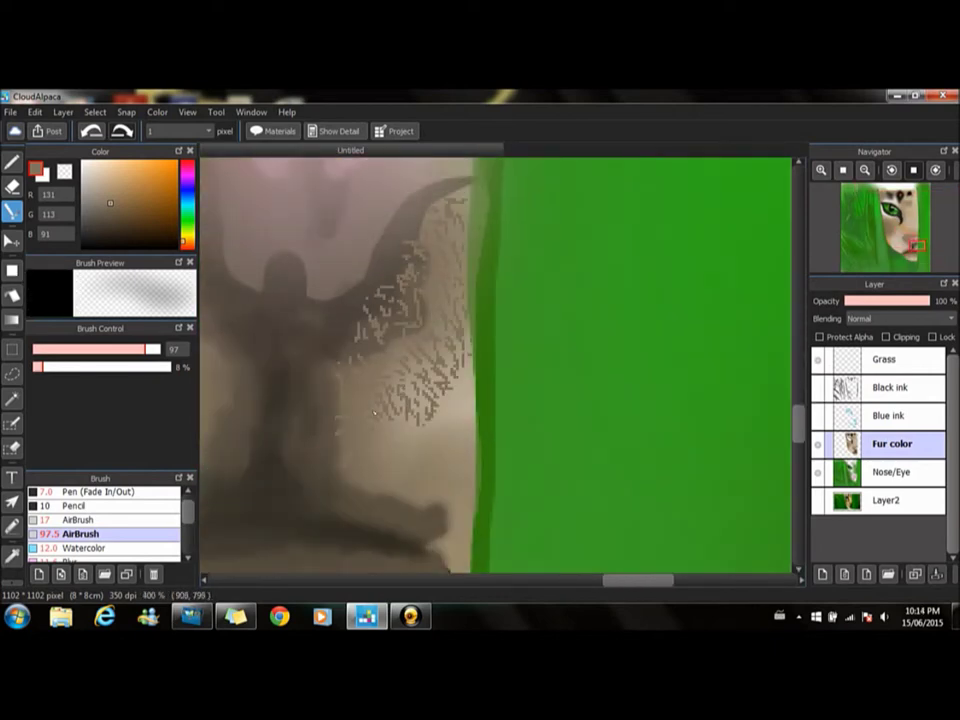
scroll(374, 412, down, 2)
scroll(435, 437, up, 4)
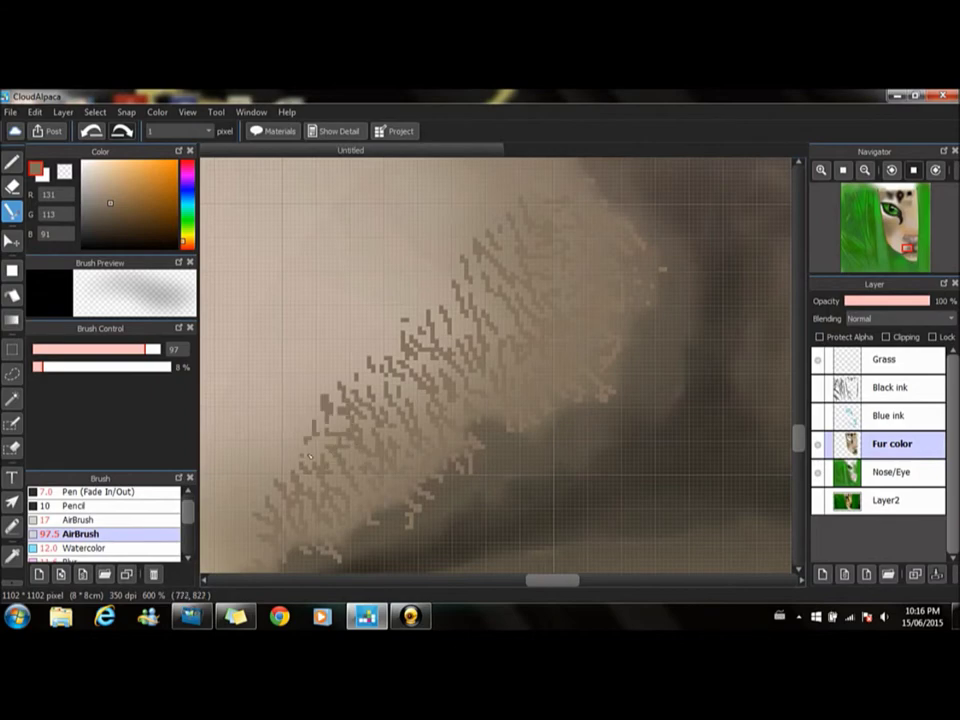
Step: Draw a band of short brown fur strokes (RGB 131, 113, 91) directly beneath the mouth line
scroll(501, 370, down, 2)
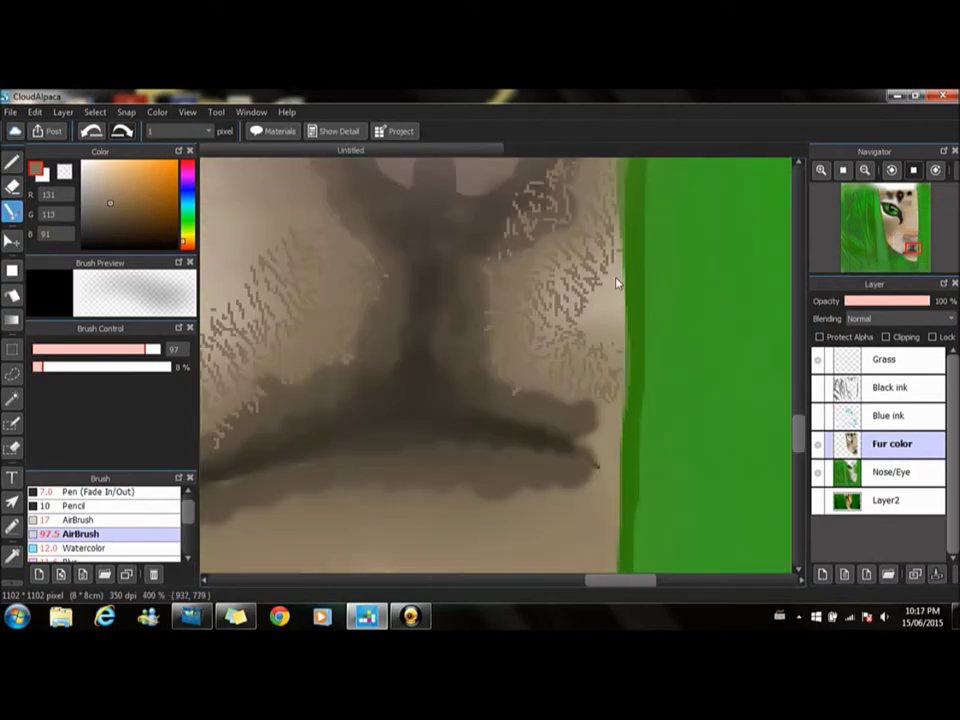
scroll(613, 356, down, 2)
scroll(600, 505, up, 5)
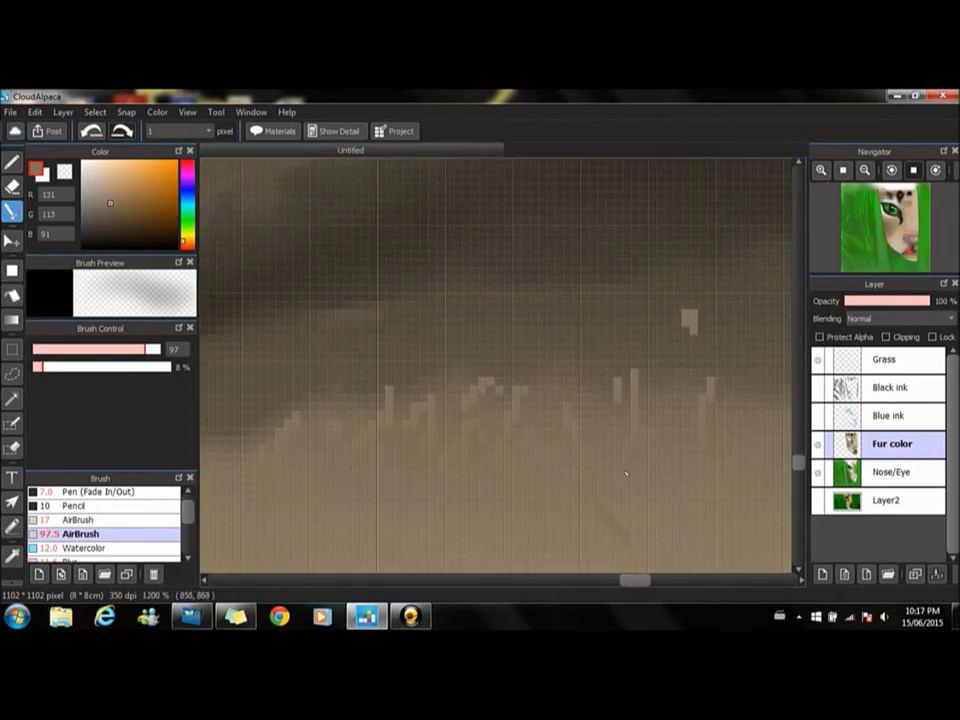
scroll(672, 515, down, 2)
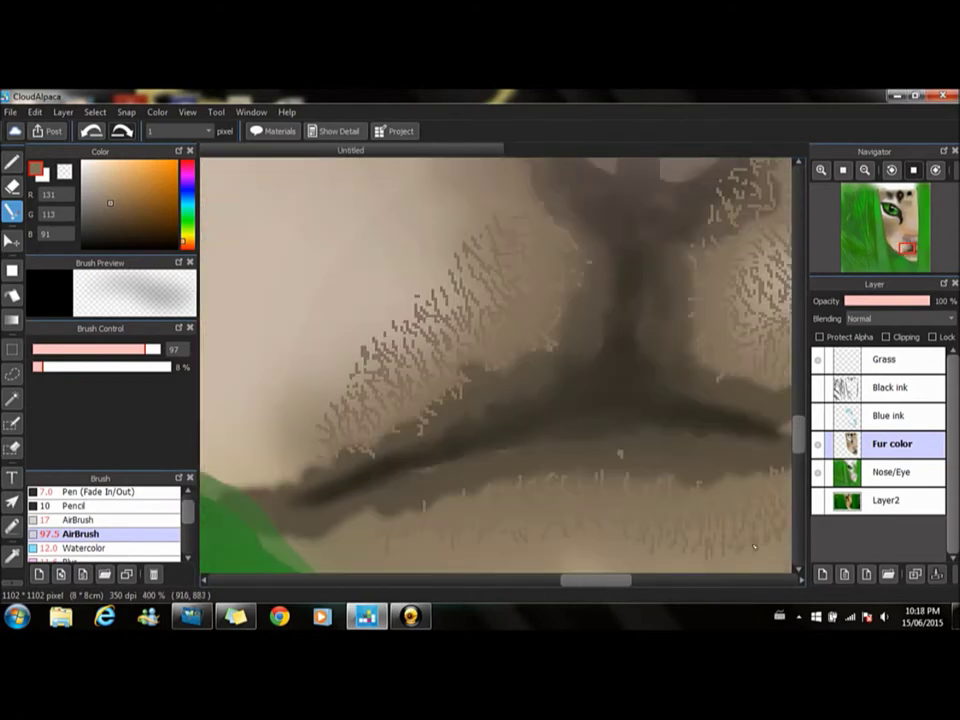
scroll(585, 546, right, 3)
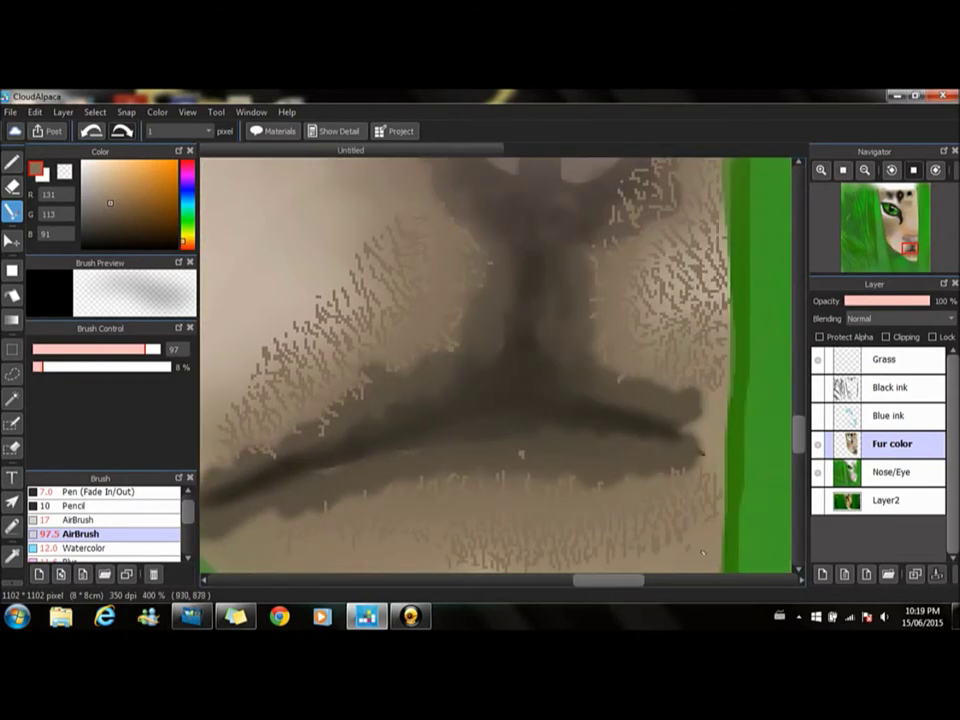
Step: Extend the brown fur strokes further down the chin, from the mouth corner across to the grass
scroll(801, 464, down, 3)
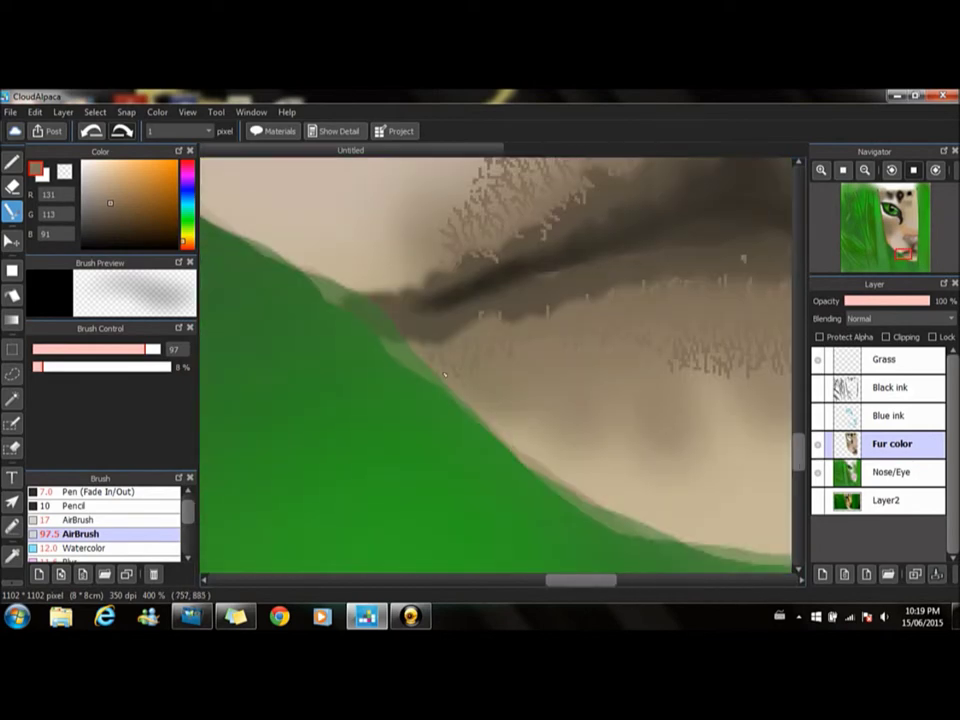
drag(552, 395, 560, 425)
drag(632, 387, 645, 424)
drag(670, 386, 660, 412)
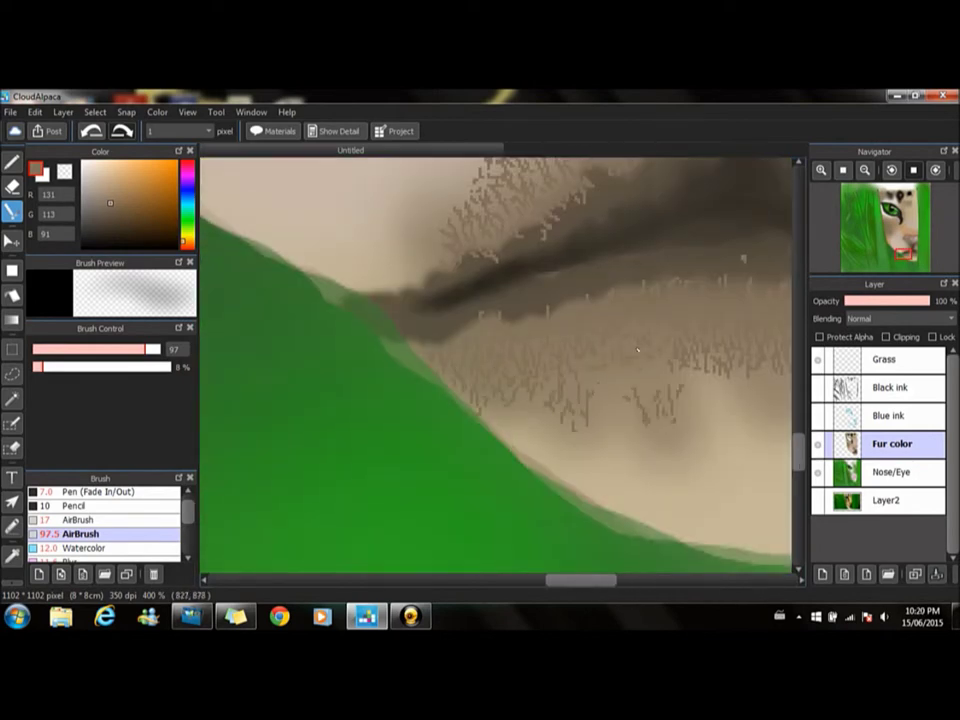
scroll(603, 377, right, 3)
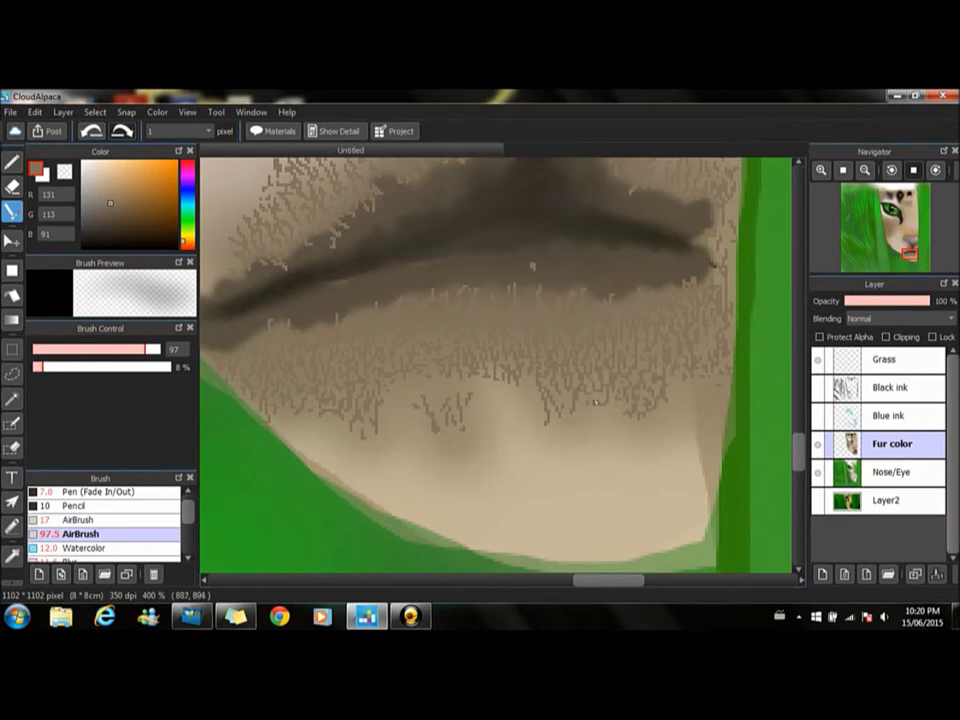
drag(522, 407, 538, 420)
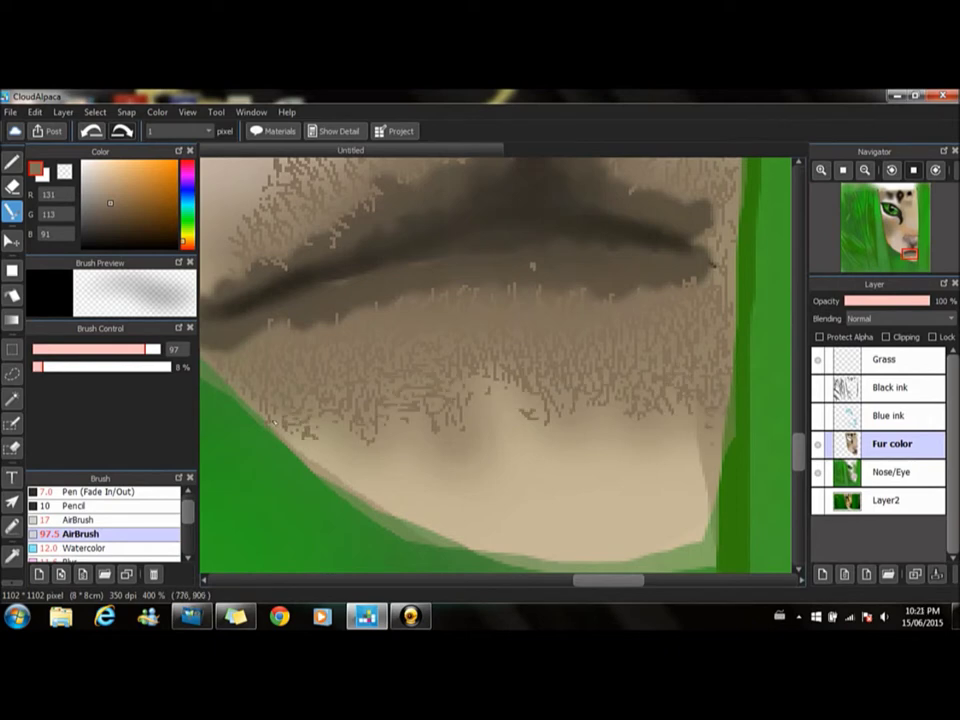
Step: Add brown fur strokes around the nostril's outer edge and down the shaded side of the muzzle
scroll(456, 343, down, 1)
scroll(590, 497, up, 4)
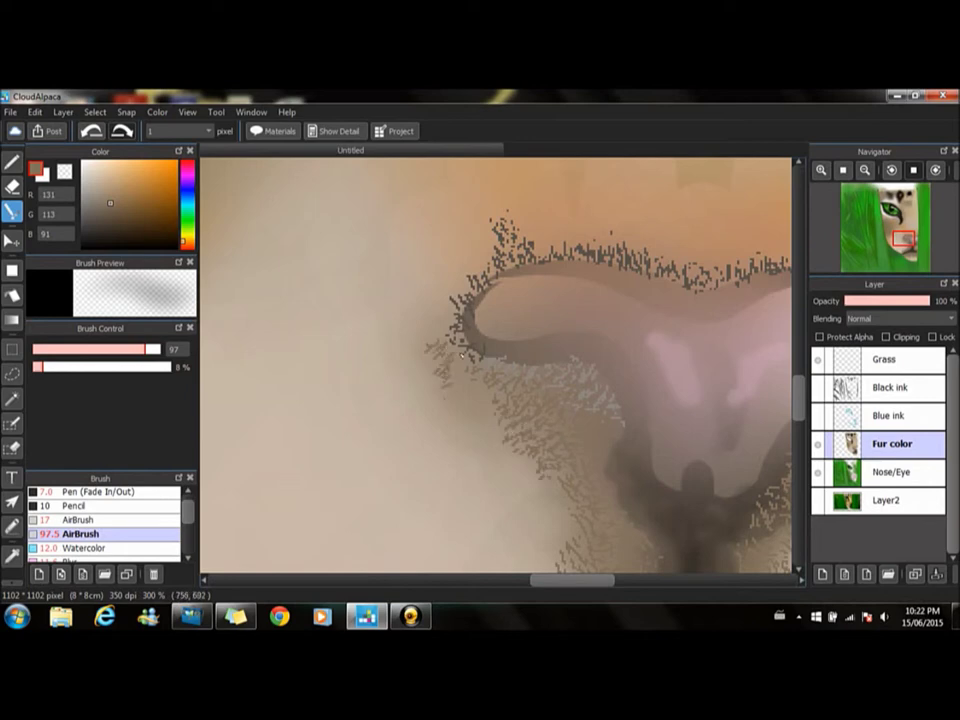
scroll(609, 319, down, 3)
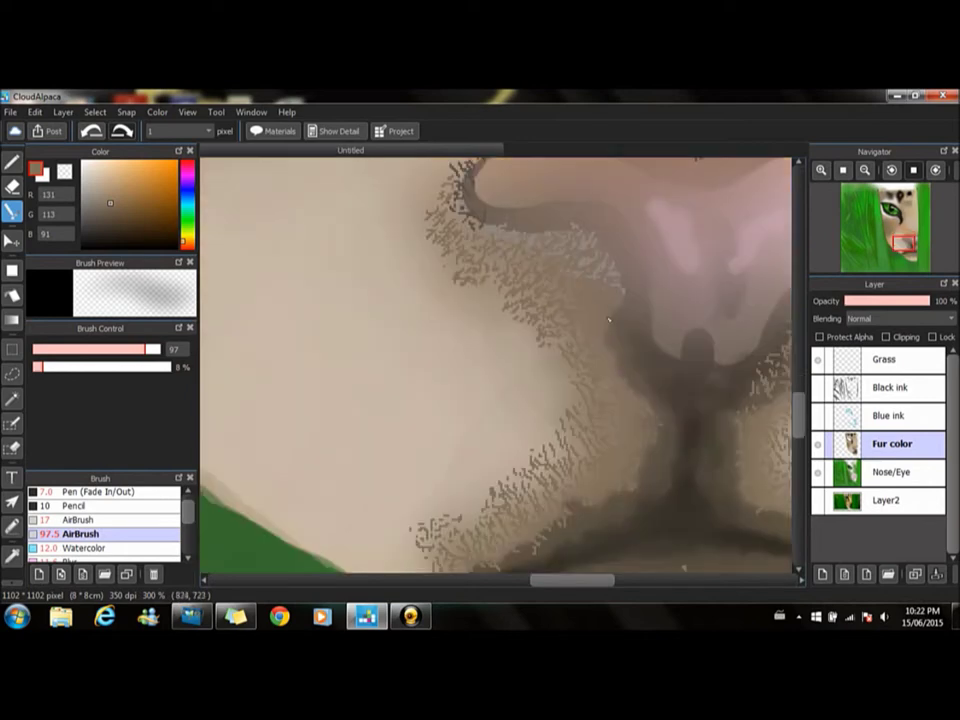
scroll(495, 365, down, 4)
Step: Draw light grey fur strokes (RGB 197, 190, 183) on the muzzle next to the brown fur
click(87, 179)
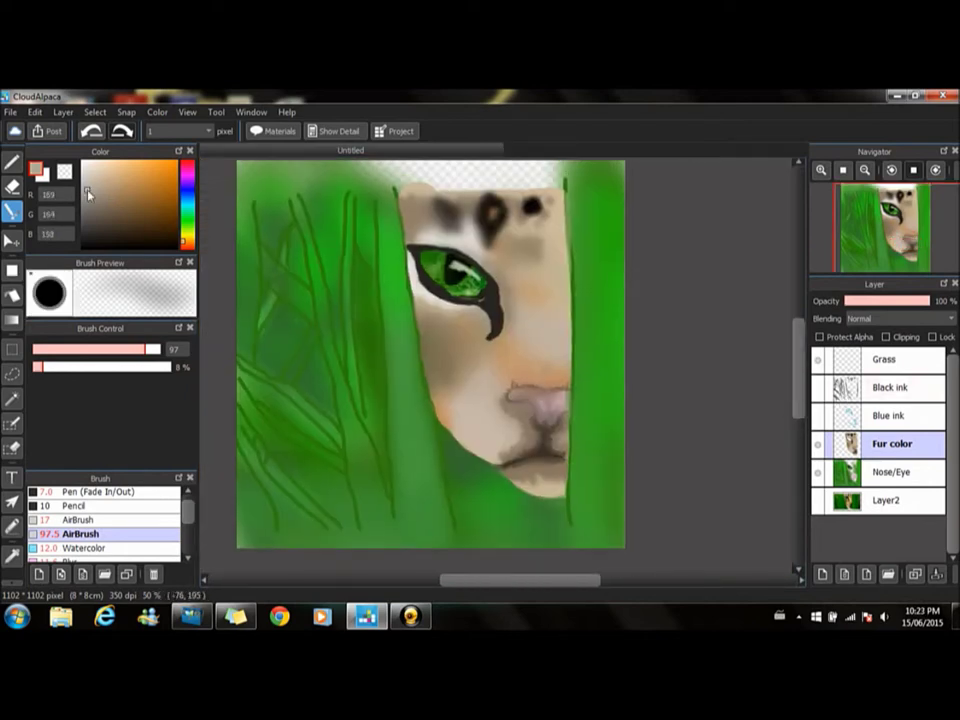
scroll(741, 360, up, 3)
scroll(741, 360, up, 4)
mouse_move(598, 530)
mouse_down()
mouse_move(615, 388)
mouse_move(586, 449)
mouse_up()
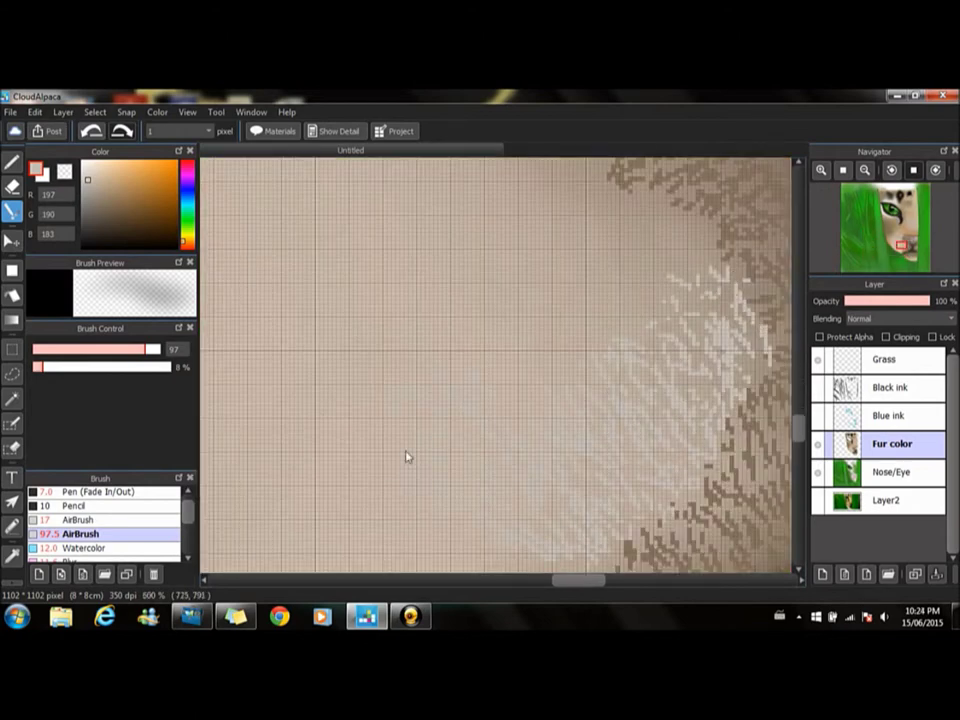
mouse_move(543, 354)
mouse_down()
mouse_move(570, 283)
mouse_move(613, 249)
mouse_move(553, 381)
mouse_up()
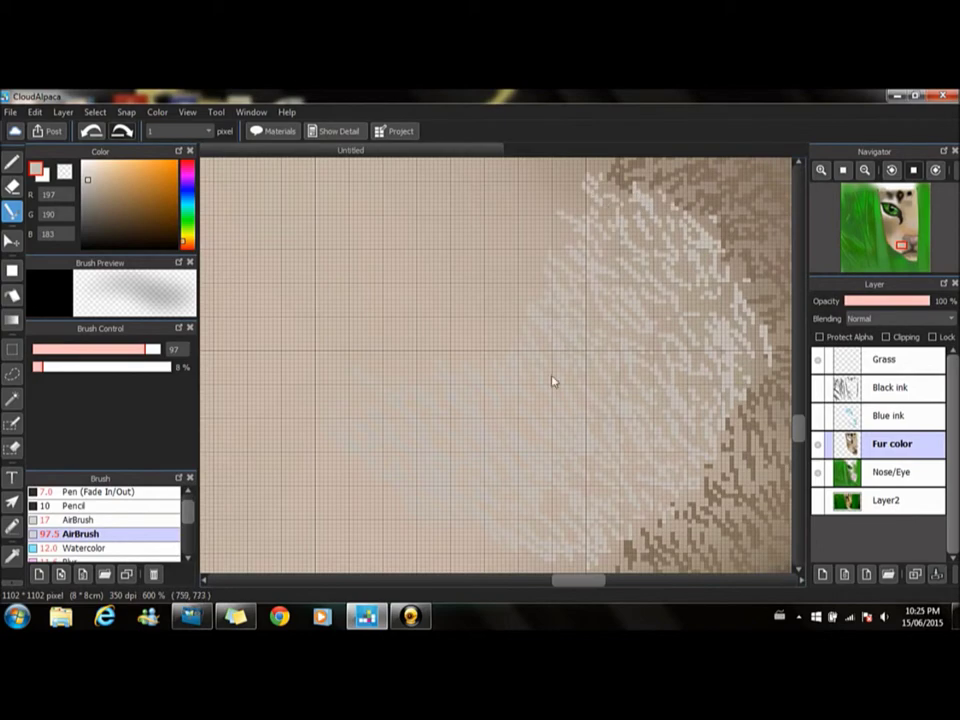
scroll(553, 381, down, 3)
Step: Draw cream fur strokes (RGB 215, 198, 177) outward across the upper muzzle from the light grey fur
click(112, 186)
click(98, 175)
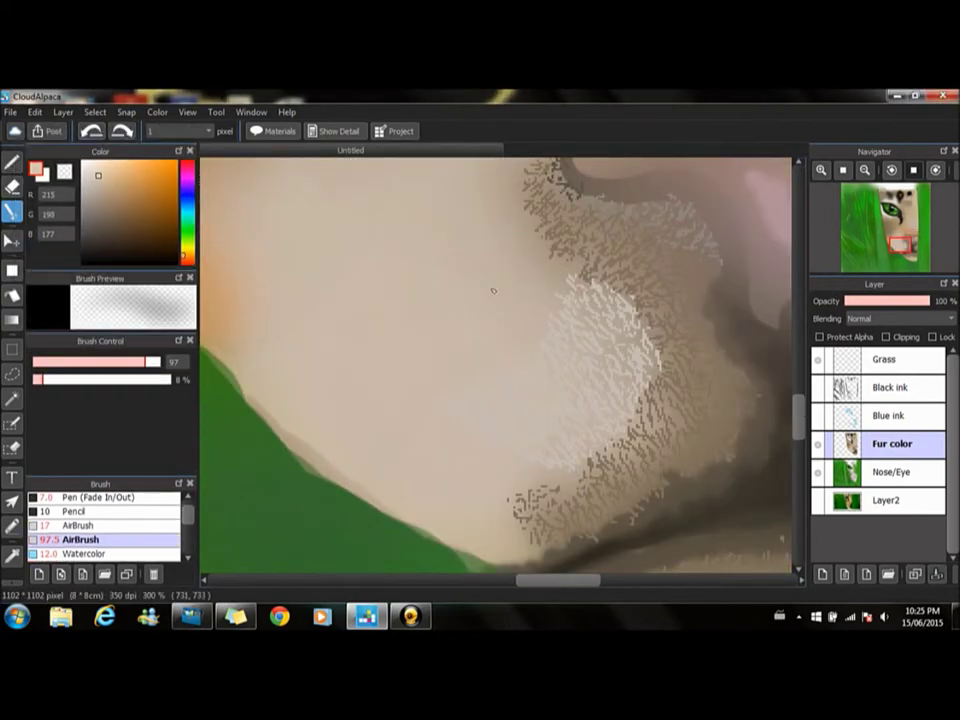
scroll(632, 196, up, 3)
mouse_move(632, 196)
mouse_down()
mouse_move(420, 175)
mouse_move(300, 290)
mouse_move(420, 360)
mouse_move(360, 520)
mouse_move(285, 175)
mouse_move(340, 150)
mouse_up()
scroll(340, 230, up, 2)
mouse_move(280, 260)
mouse_down()
mouse_move(500, 295)
mouse_move(300, 200)
mouse_move(450, 170)
mouse_up()
scroll(450, 300, down, 6)
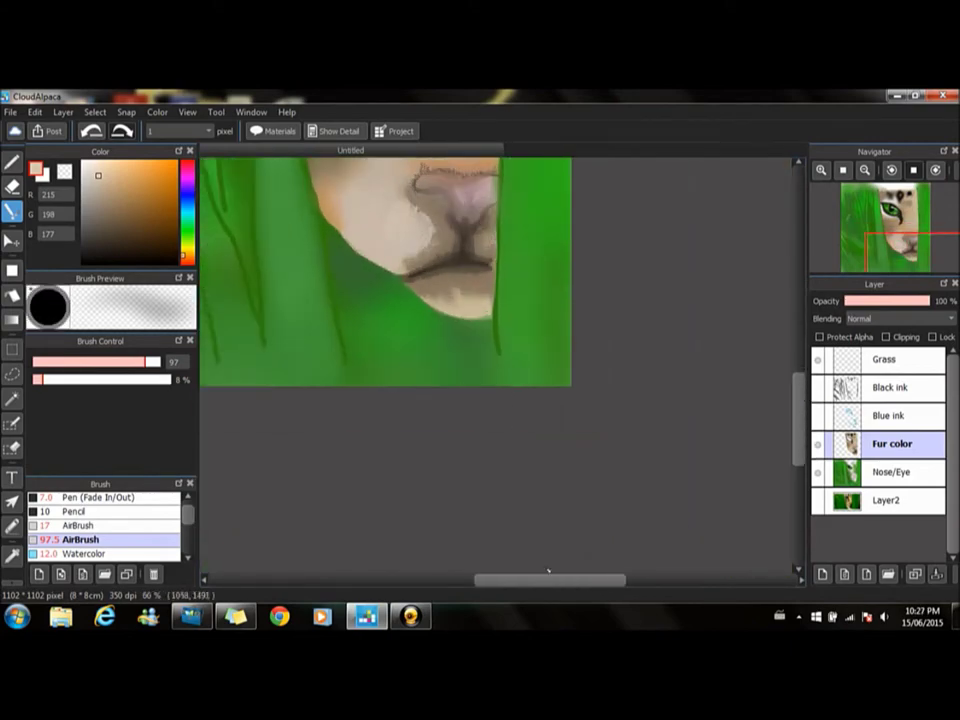
Step: Fill the lower muzzle with cream fur strokes (RGB 215, 198, 177), overlapping the green edge beside the mouth corner
scroll(565, 435, up, 5)
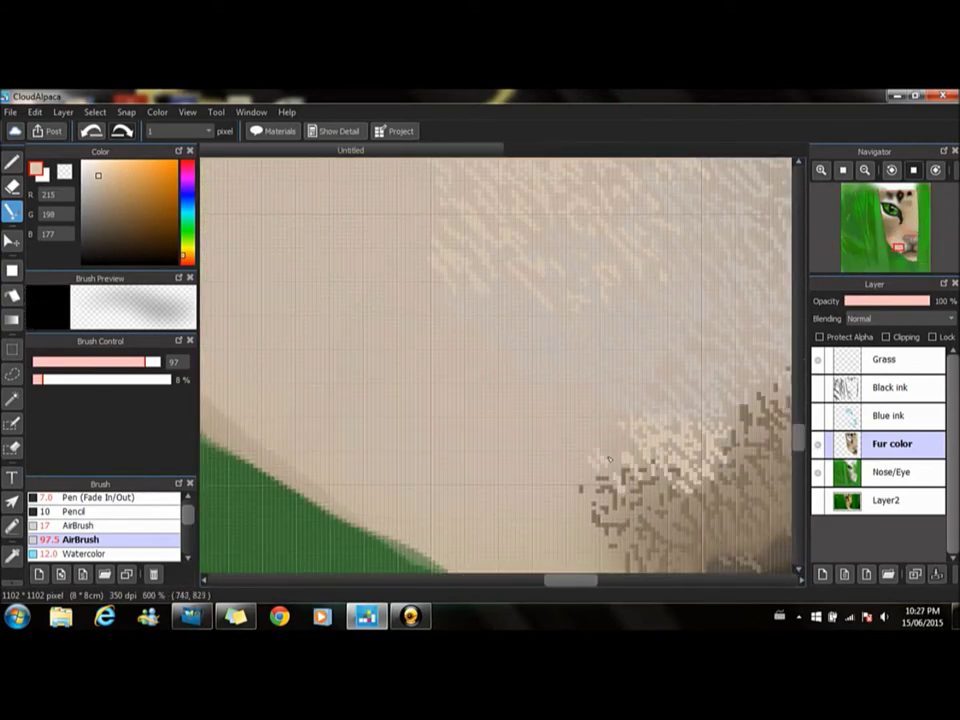
drag(565, 430, 420, 330)
drag(490, 385, 444, 249)
drag(400, 330, 470, 385)
drag(360, 370, 471, 384)
drag(370, 452, 470, 440)
drag(395, 478, 470, 468)
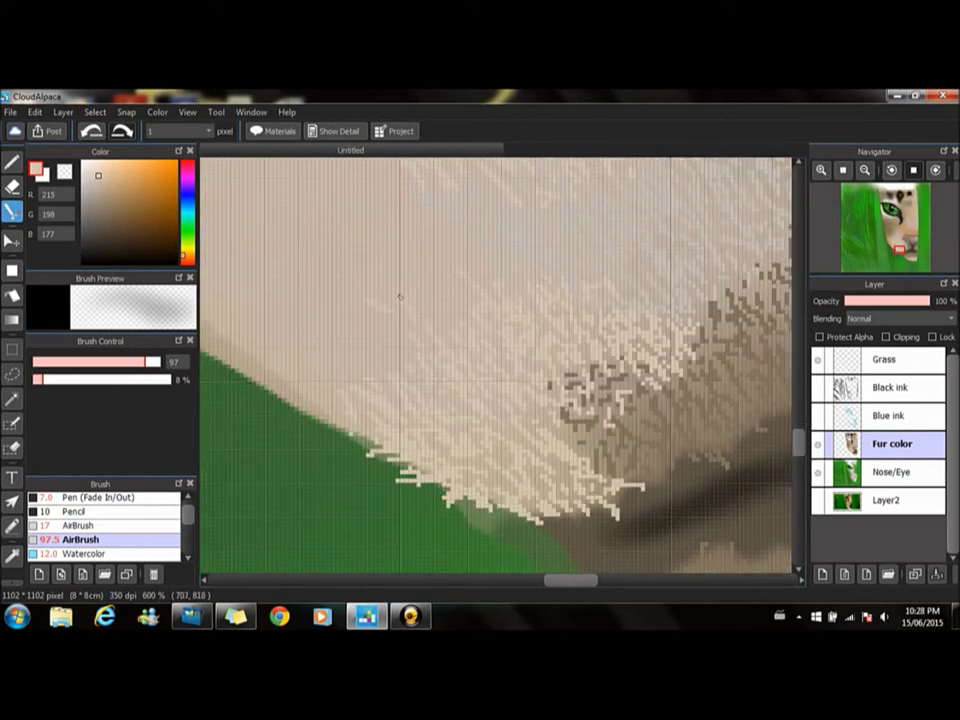
drag(240, 395, 330, 410)
mouse_move(210, 360)
mouse_down()
mouse_move(290, 375)
mouse_move(266, 355)
mouse_up()
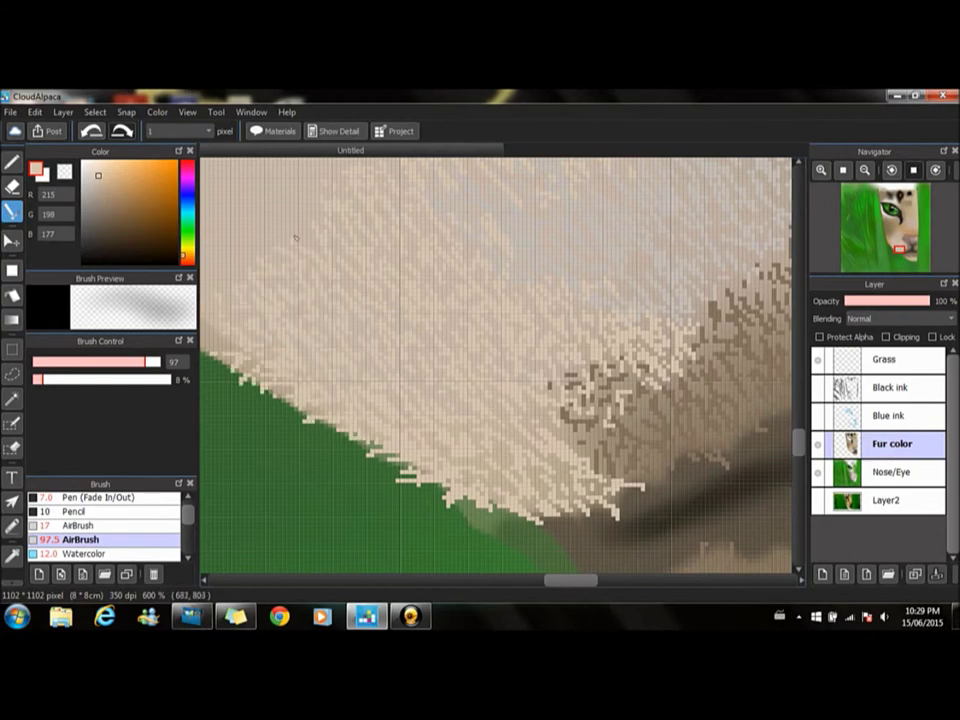
scroll(421, 495, down, 6)
scroll(421, 495, up, 5)
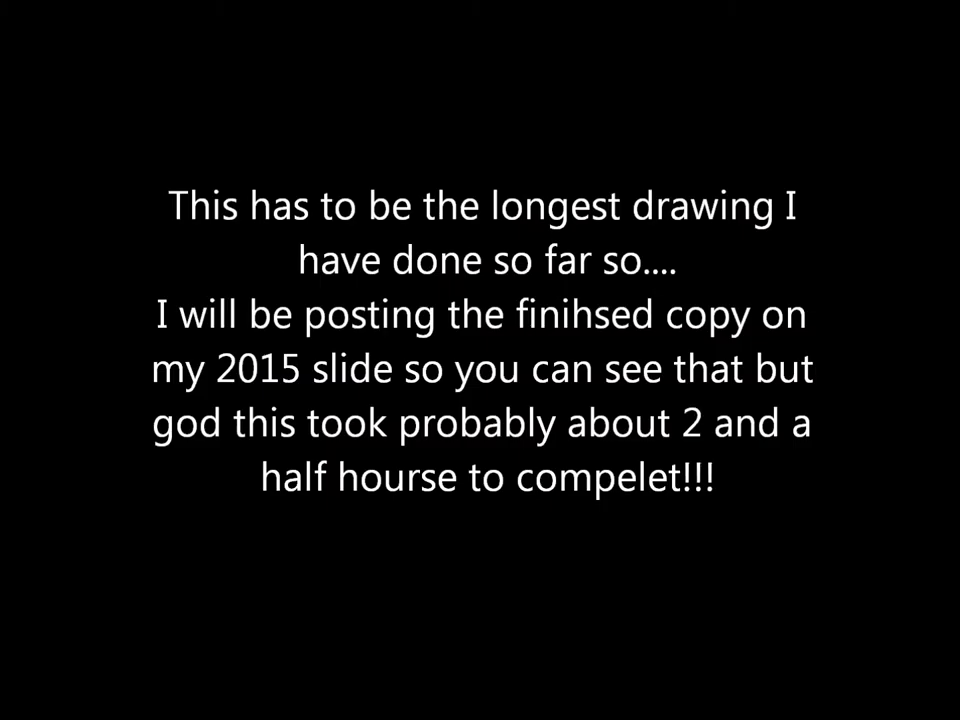